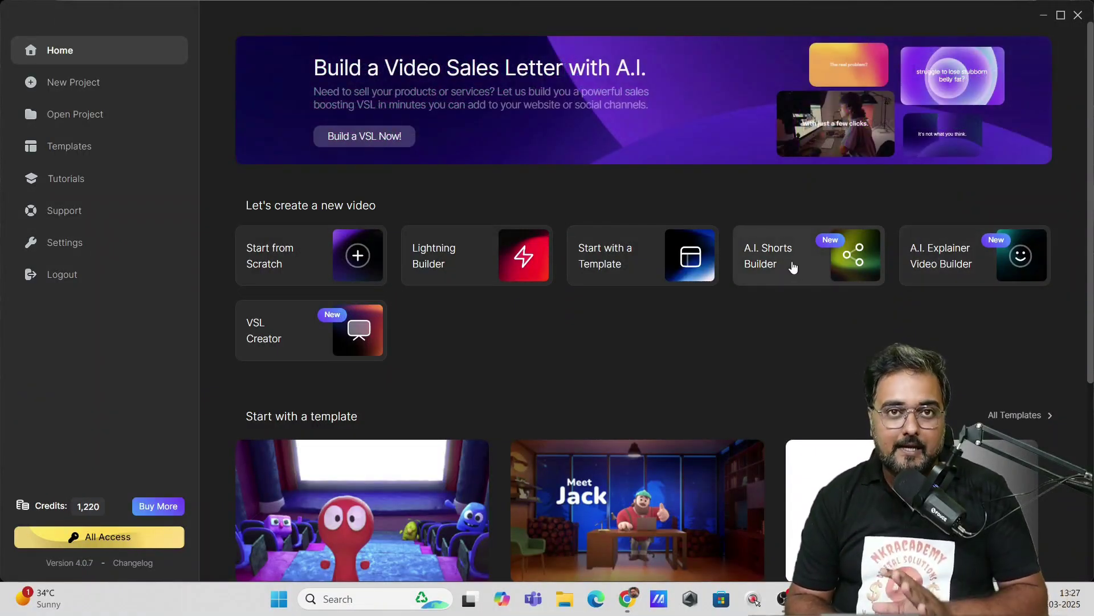
Mark the six video creation options on the home page with red annotation rectangles, starting with A.I. Shorts Builder
{"action": "key", "text": "ctrl+shift+d"}
{"action": "left_click_drag", "start_coordinate": [832, 282], "coordinate": [892, 304]}
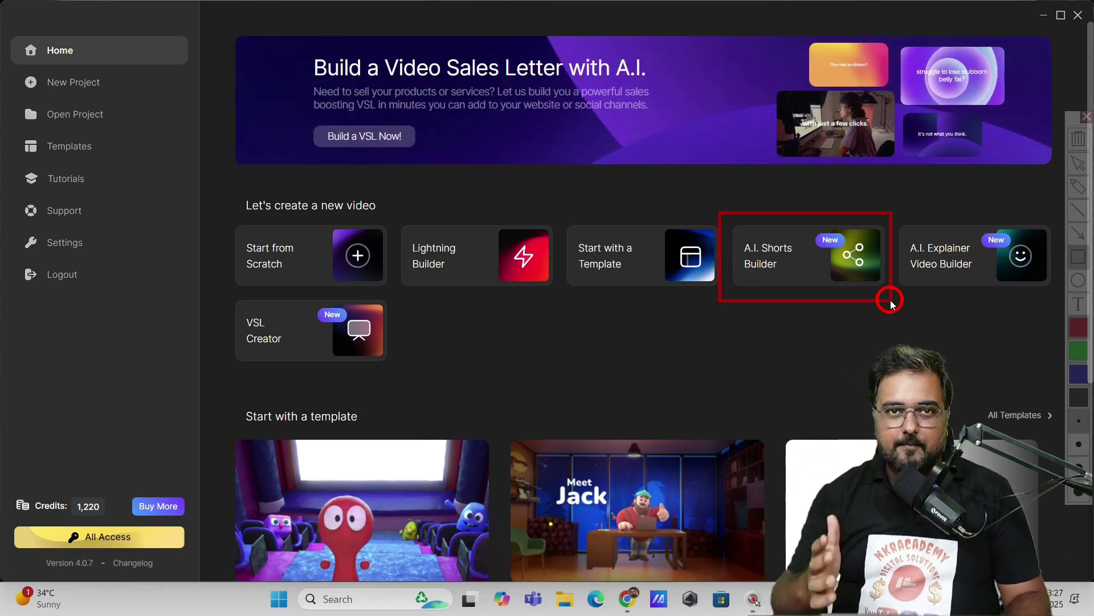
{"action": "mouse_move", "coordinate": [899, 215]}
{"action": "left_mouse_down"}
{"action": "mouse_move", "coordinate": [1036, 305]}
{"action": "mouse_move", "coordinate": [1056, 302]}
{"action": "left_mouse_up"}
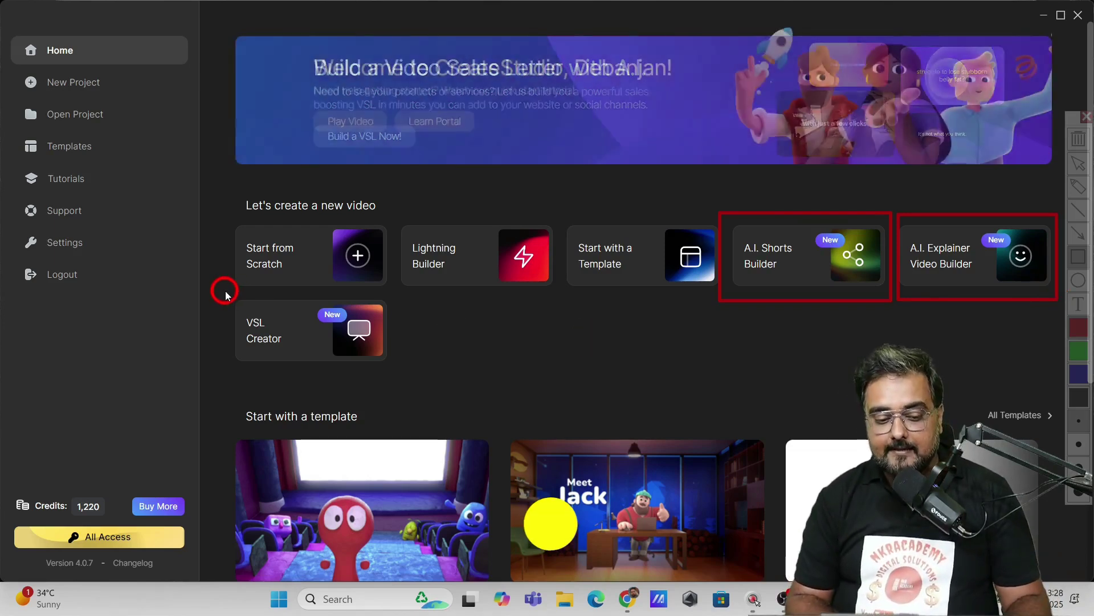
{"action": "mouse_move", "coordinate": [225, 289]}
{"action": "left_mouse_down"}
{"action": "mouse_move", "coordinate": [399, 347]}
{"action": "mouse_move", "coordinate": [409, 368]}
{"action": "left_mouse_up"}
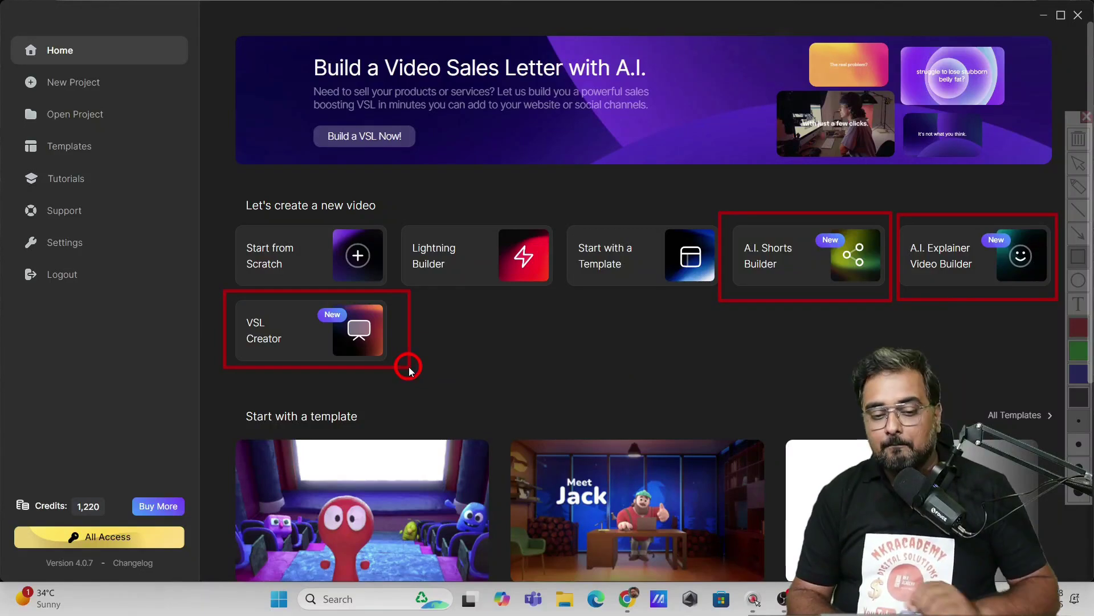
{"action": "left_click_drag", "start_coordinate": [396, 226], "coordinate": [560, 290]}
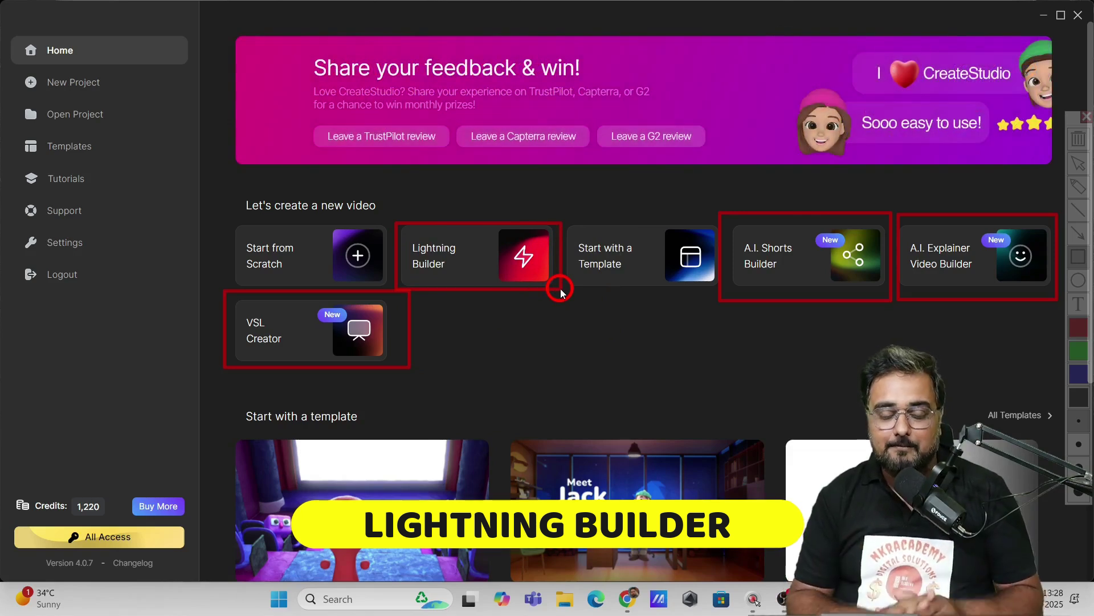
{"action": "left_click_drag", "start_coordinate": [563, 223], "coordinate": [718, 309]}
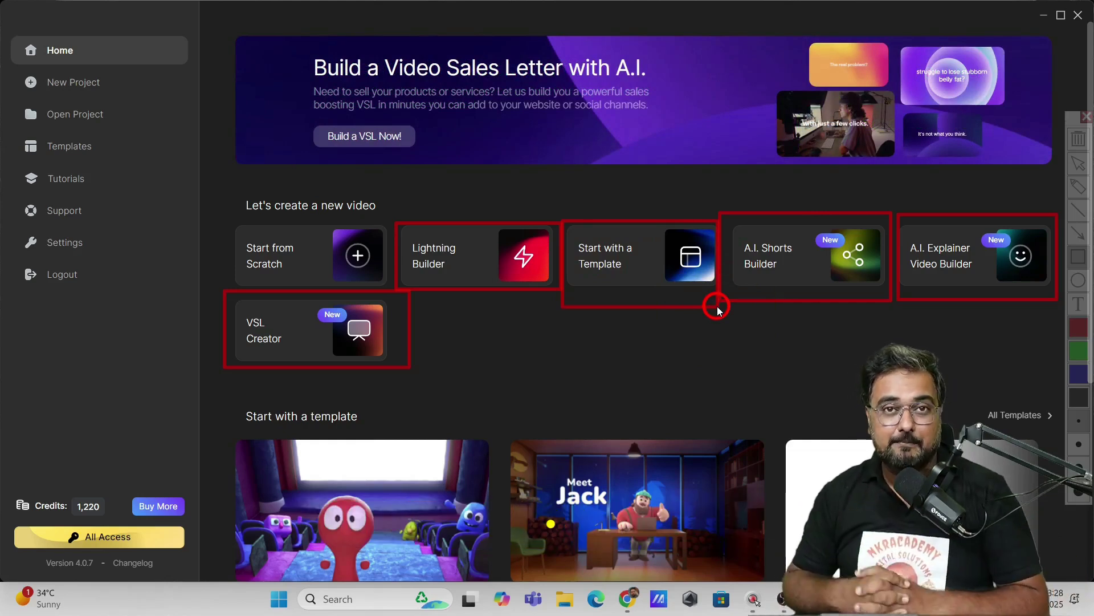
{"action": "mouse_move", "coordinate": [220, 213]}
{"action": "left_mouse_down"}
{"action": "mouse_move", "coordinate": [363, 286]}
{"action": "mouse_move", "coordinate": [392, 285]}
{"action": "left_mouse_up"}
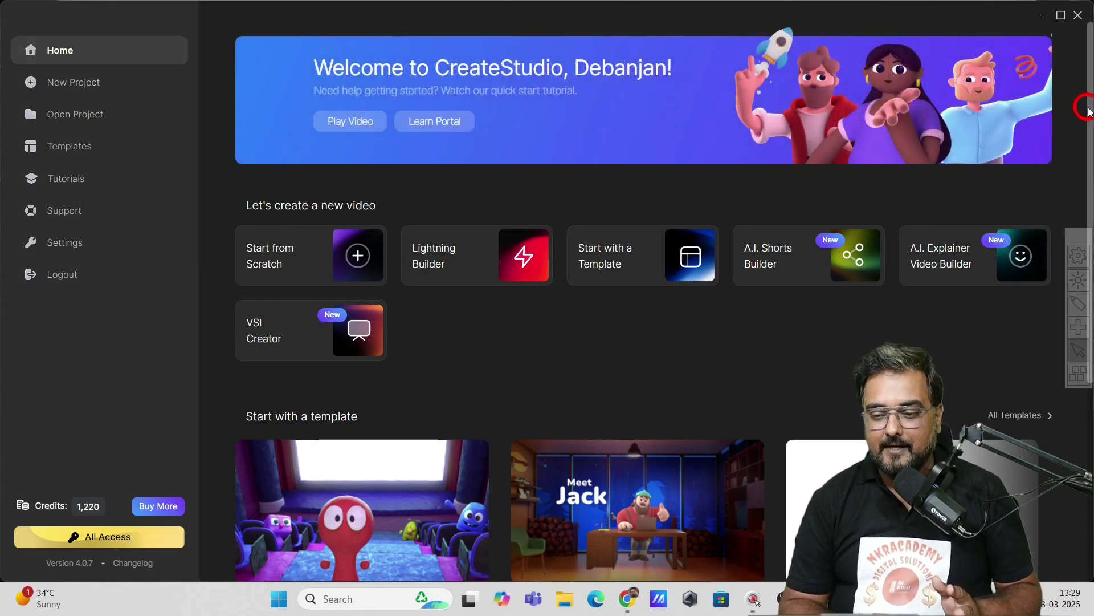
Start editing the landscape Character Explainer template "How To Make..." from the template library
{"action": "left_click_drag", "start_coordinate": [1087, 111], "coordinate": [1090, 170]}
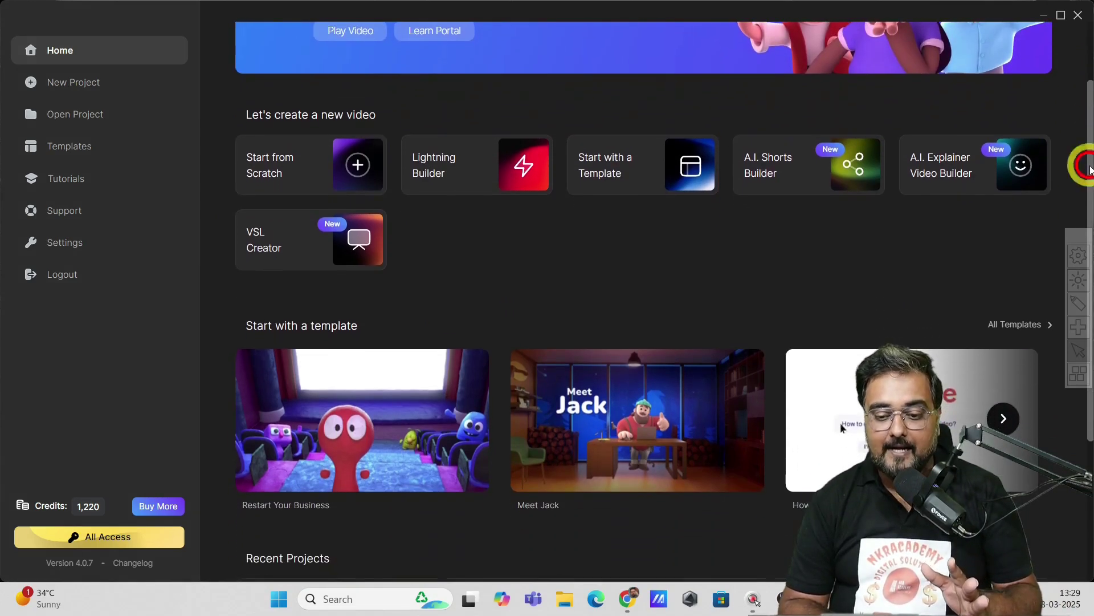
{"action": "left_click", "coordinate": [629, 177]}
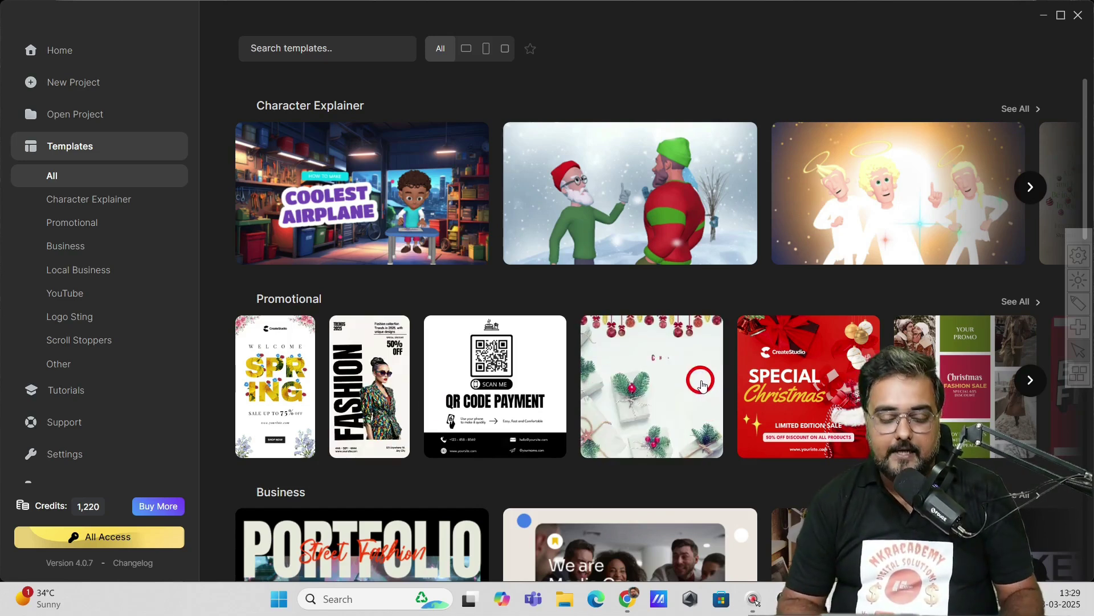
{"action": "left_click", "coordinate": [466, 49]}
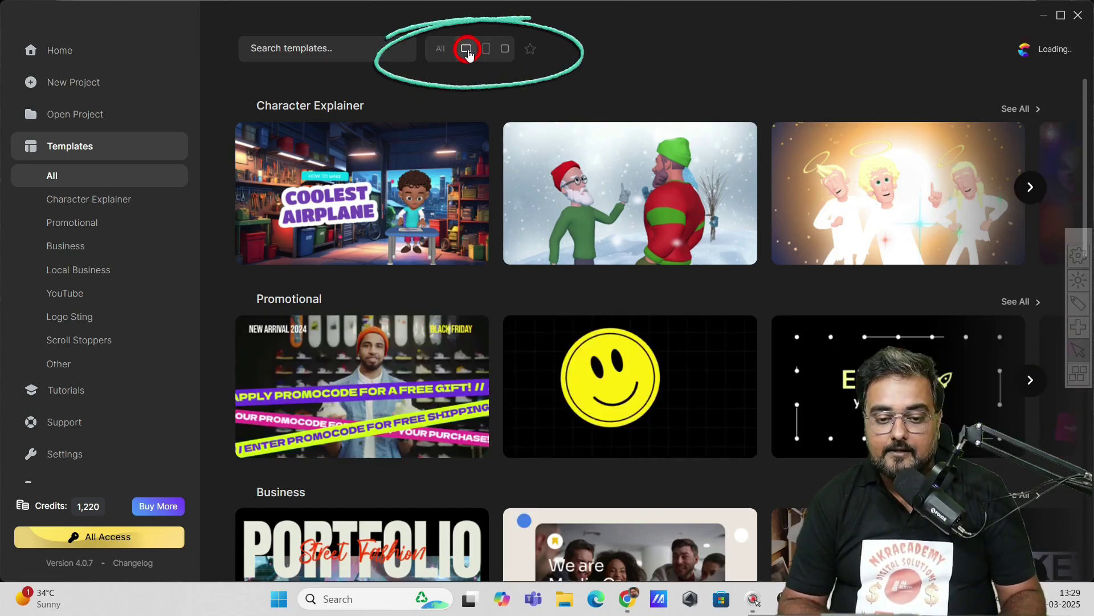
{"action": "left_click", "coordinate": [485, 50]}
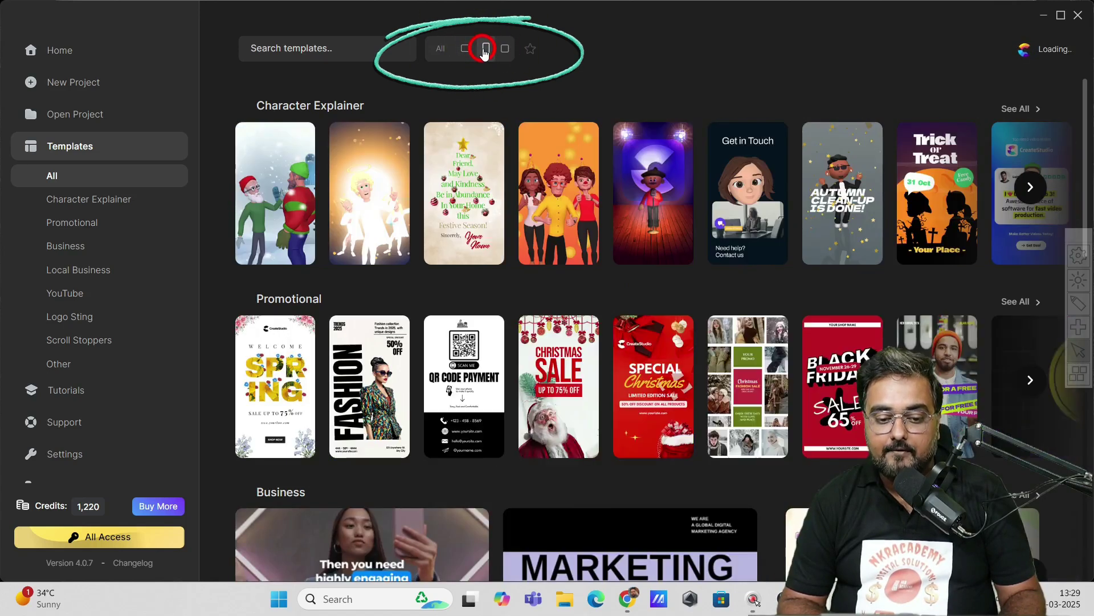
{"action": "left_click", "coordinate": [466, 50]}
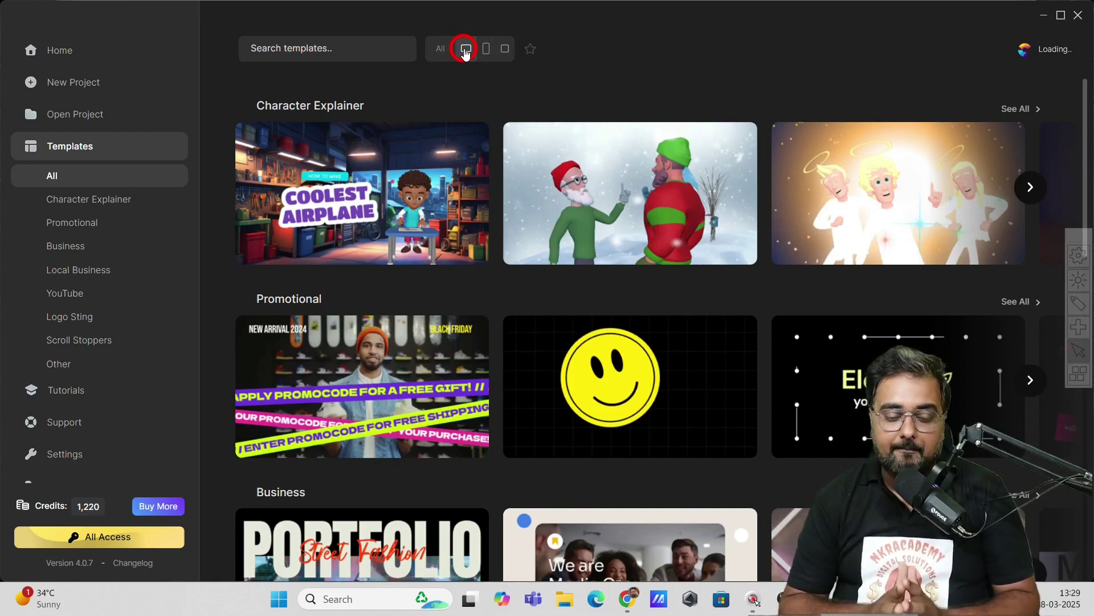
{"action": "left_click", "coordinate": [367, 175]}
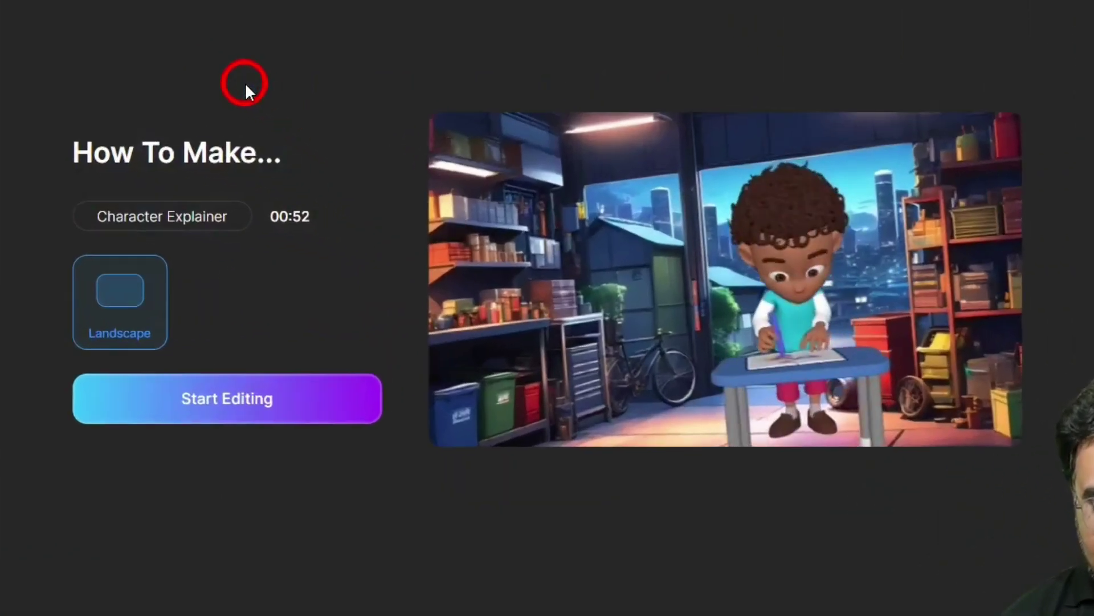
{"action": "left_click", "coordinate": [182, 415]}
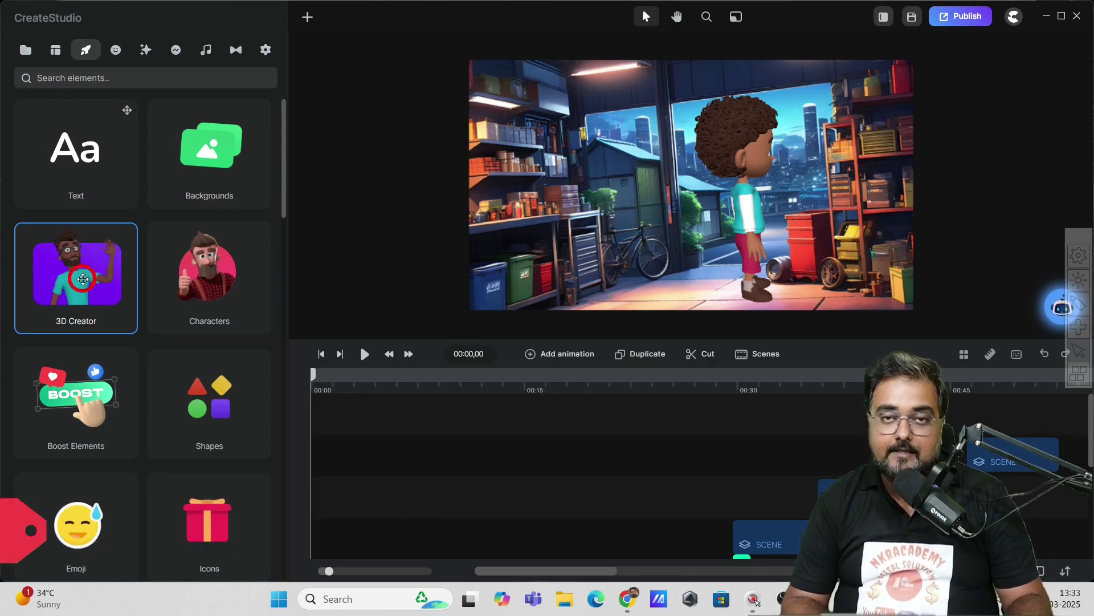
Download the 3D character in the olive sweater and purple trousers and place it in the garage scene beside the boy
{"action": "left_click", "coordinate": [83, 279]}
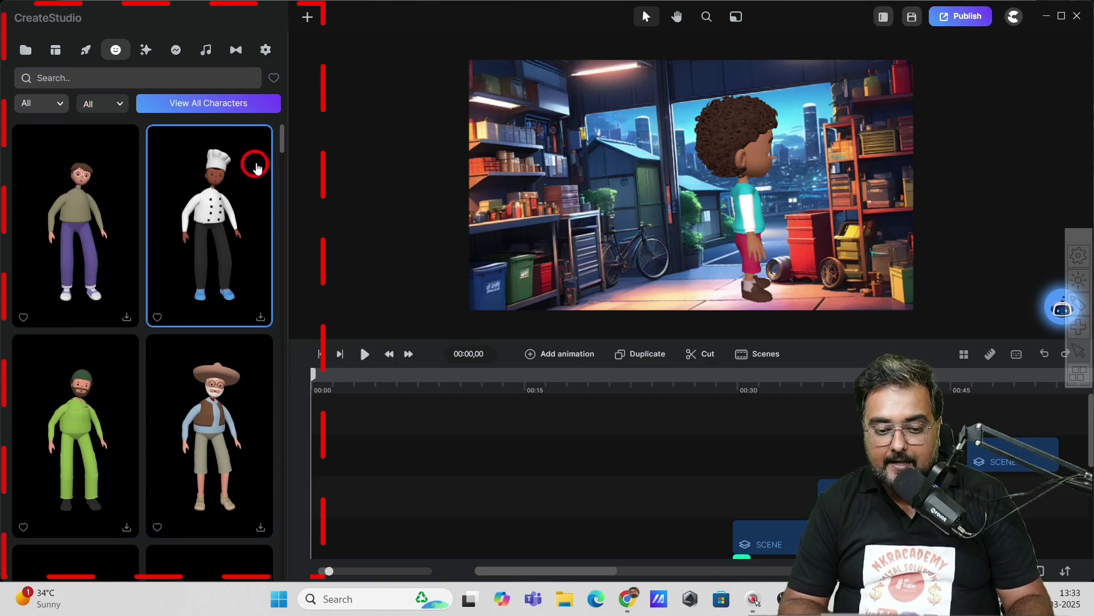
{"action": "mouse_move", "coordinate": [279, 139]}
{"action": "left_mouse_down"}
{"action": "mouse_move", "coordinate": [290, 227]}
{"action": "mouse_move", "coordinate": [281, 346]}
{"action": "mouse_move", "coordinate": [276, 127]}
{"action": "left_mouse_up"}
{"action": "left_click", "coordinate": [127, 317]}
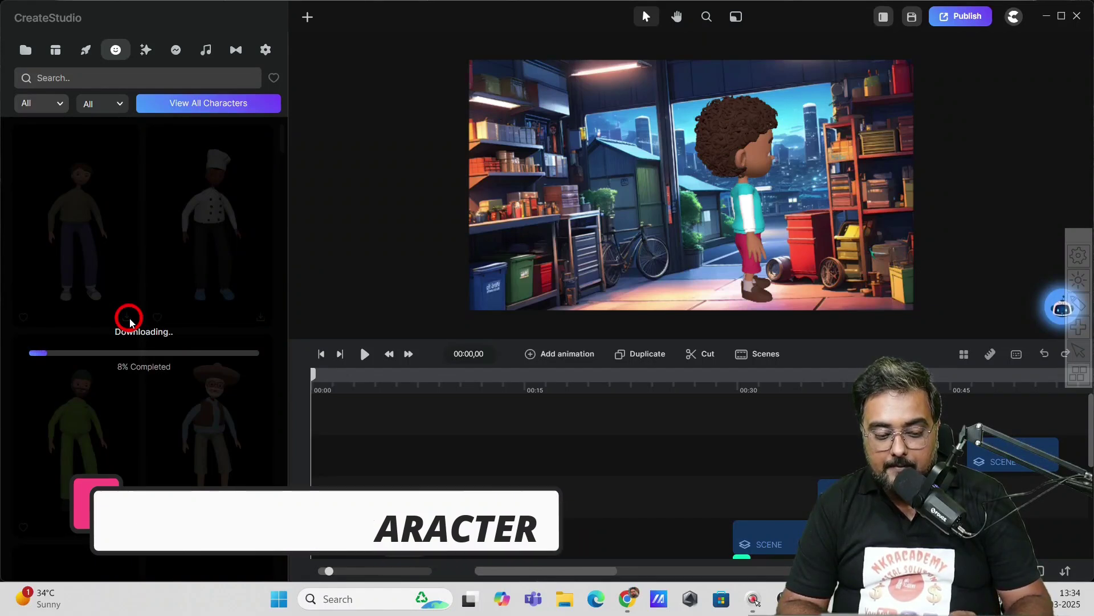
{"action": "left_click_drag", "start_coordinate": [91, 237], "coordinate": [603, 188]}
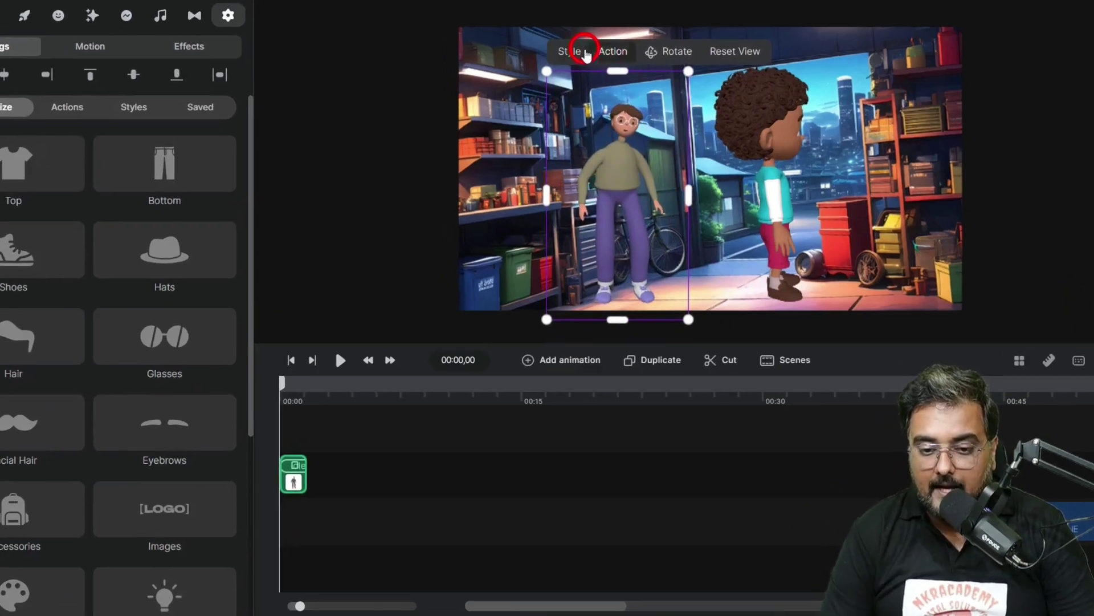
Open the list of alternative actions for the added character's Idle action
{"action": "left_click", "coordinate": [608, 51]}
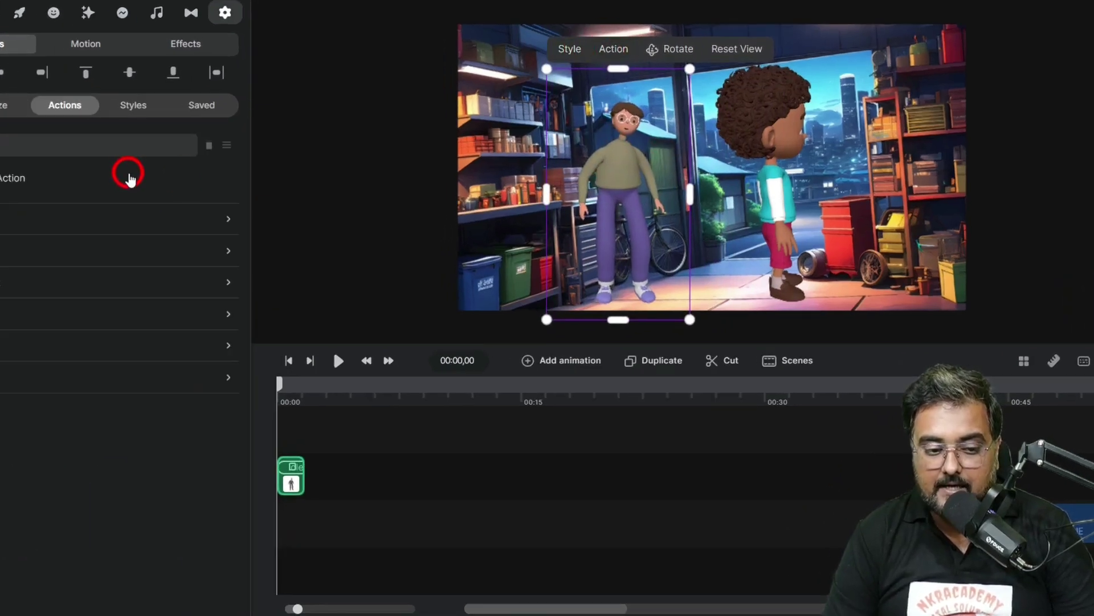
{"action": "left_click", "coordinate": [52, 152]}
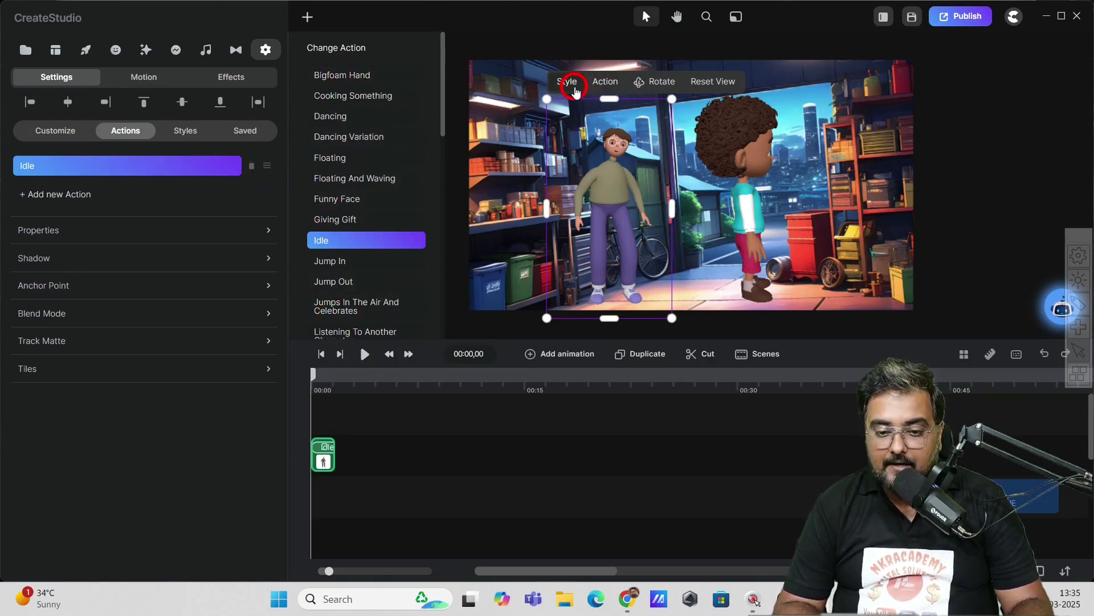
Change the added character's top to Chef Top
{"action": "left_click", "coordinate": [575, 89]}
{"action": "left_click", "coordinate": [72, 185]}
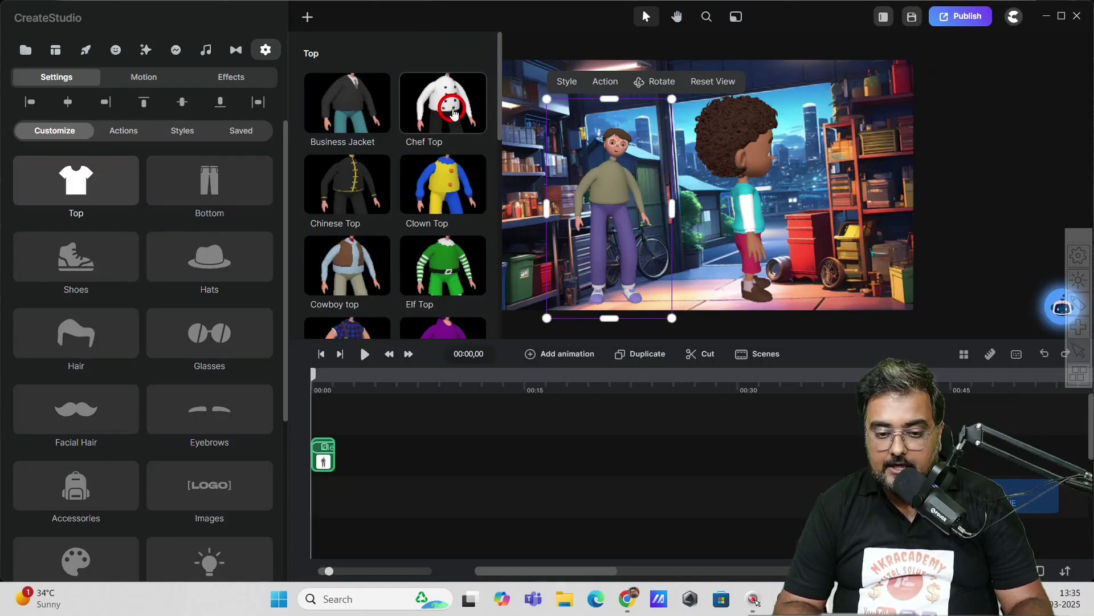
{"action": "left_click", "coordinate": [454, 114]}
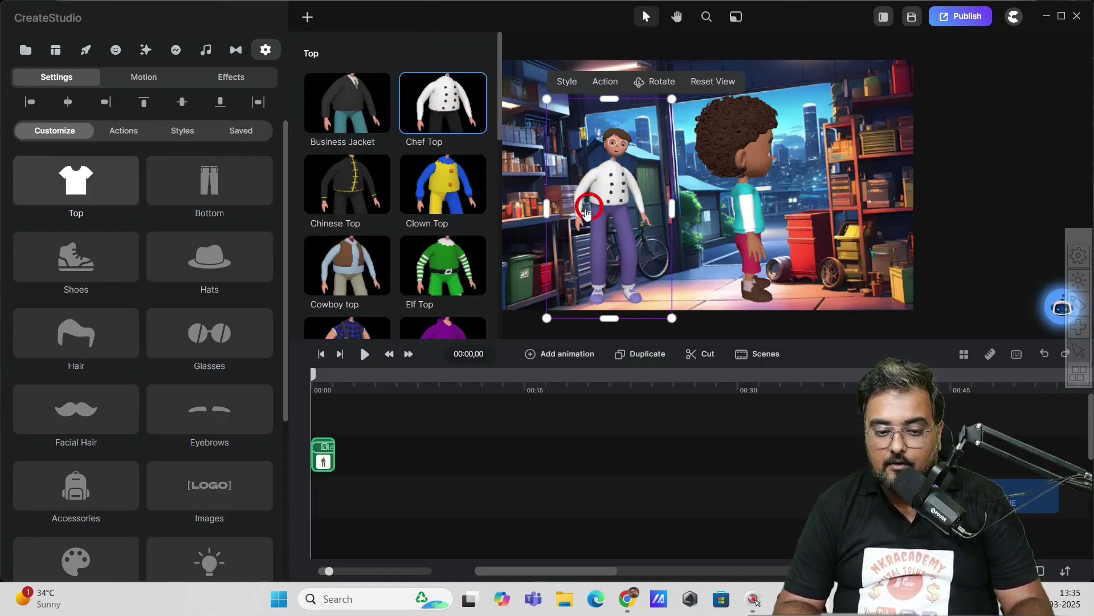
{"action": "left_click", "coordinate": [564, 233]}
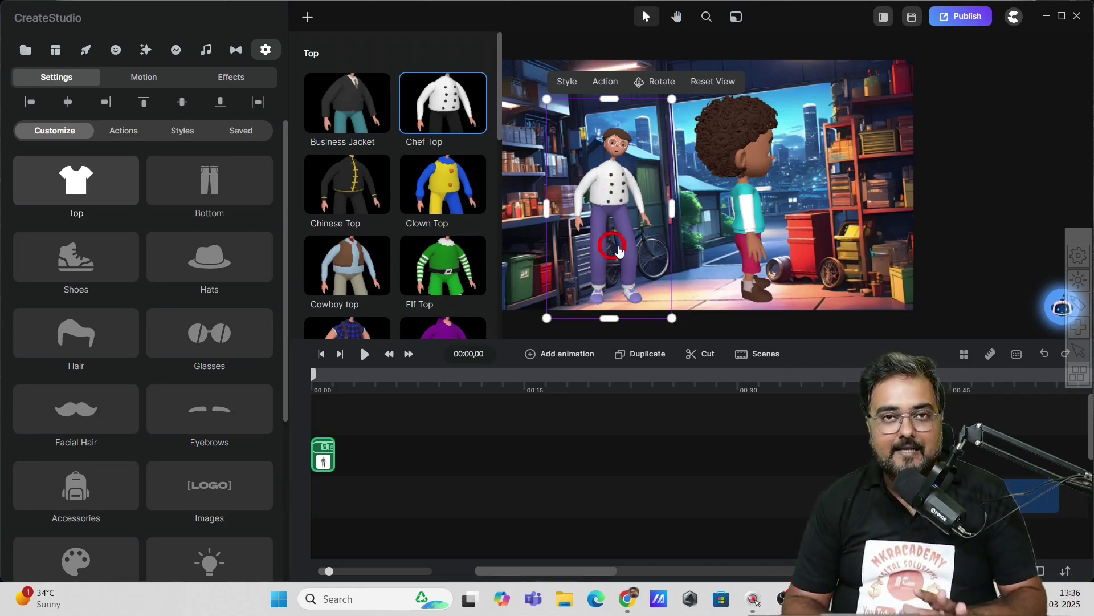
Preview the template video from the start and pause it at about 10 seconds, on the "Piece of Paper" whiteboard scene
{"action": "left_click", "coordinate": [363, 355]}
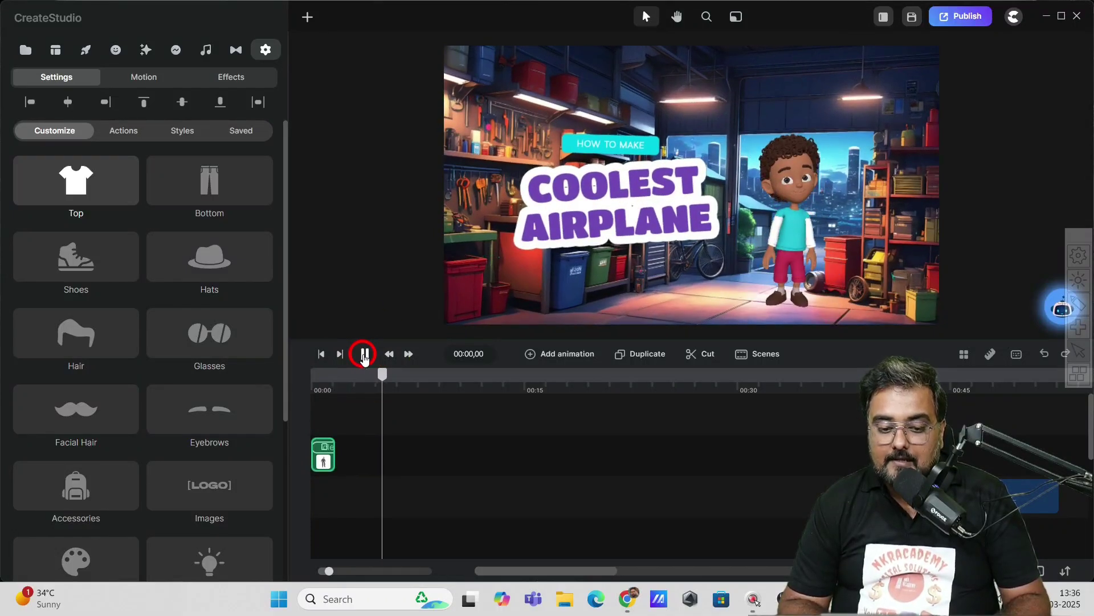
{"action": "left_click", "coordinate": [364, 354]}
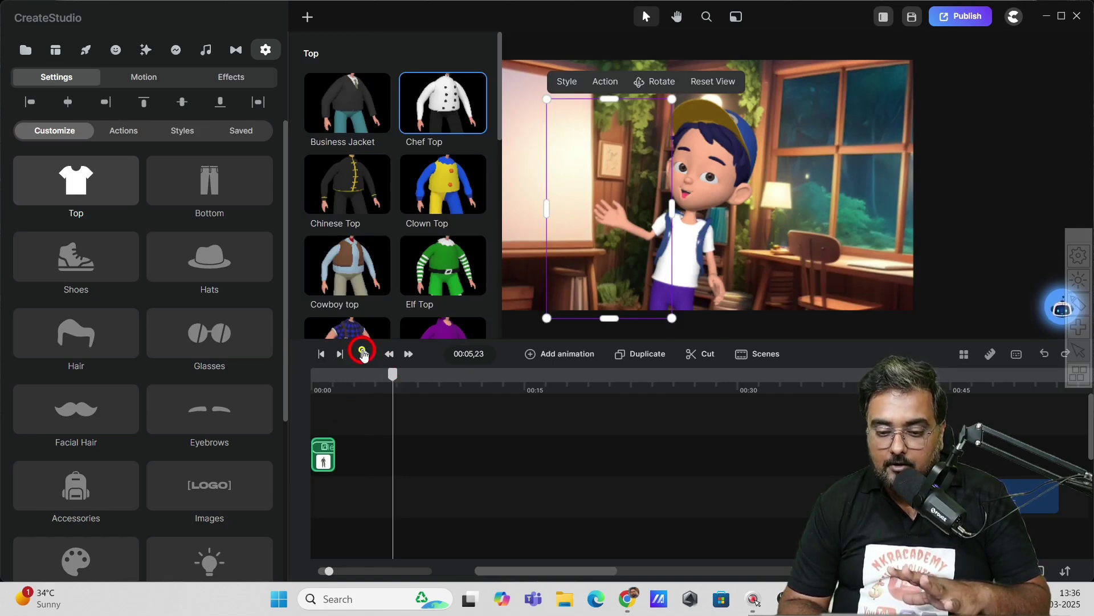
{"action": "left_click", "coordinate": [364, 353]}
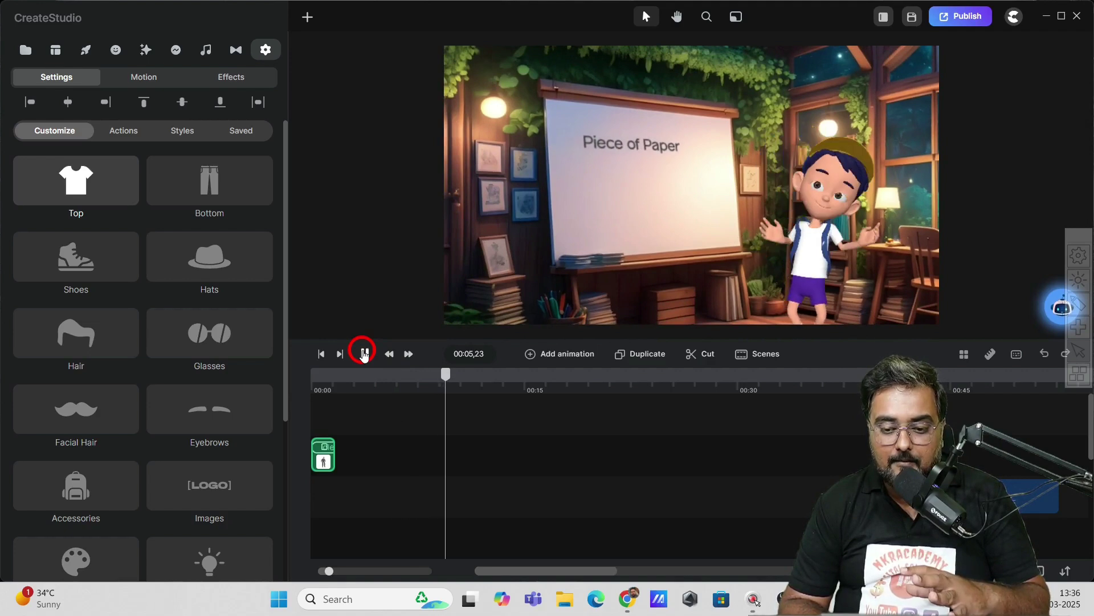
{"action": "left_click", "coordinate": [364, 353]}
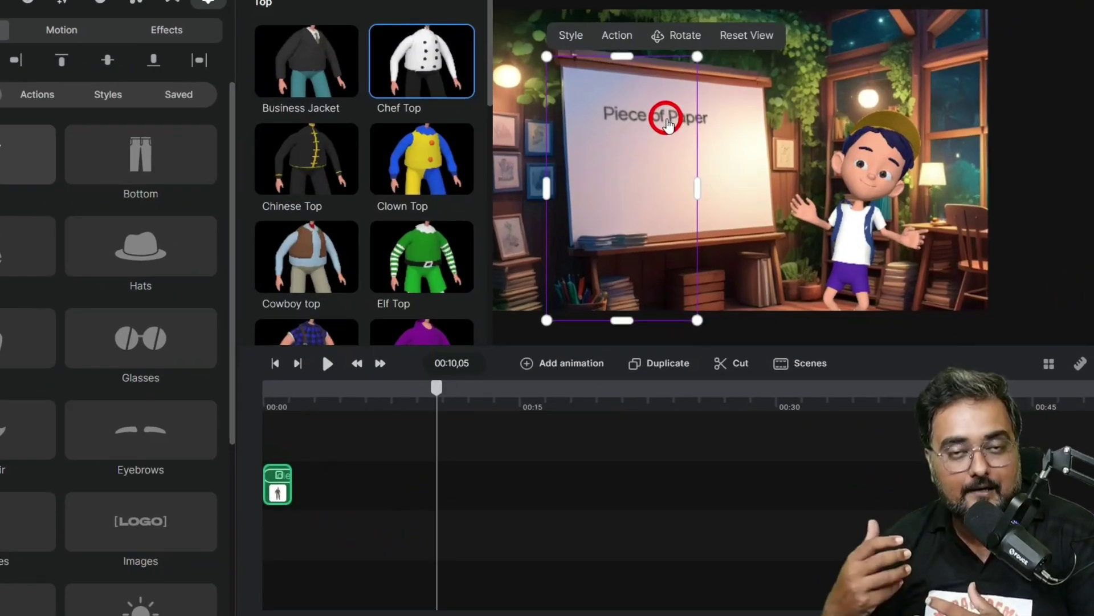
Open the whiteboard scene's group and its nested Composition for editing
{"action": "left_click", "coordinate": [659, 121]}
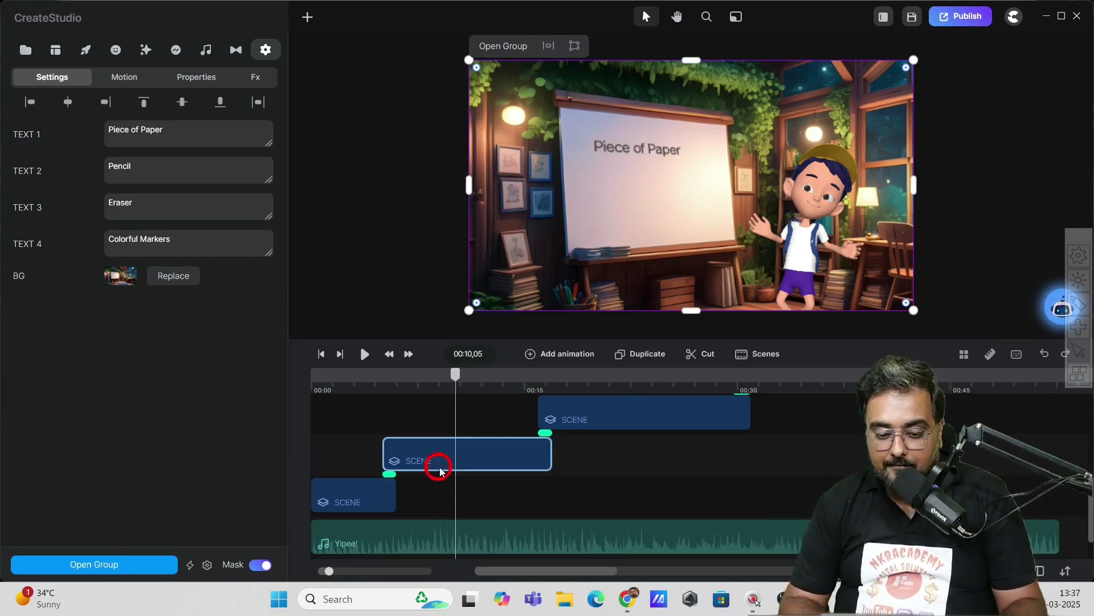
{"action": "left_click", "coordinate": [477, 458]}
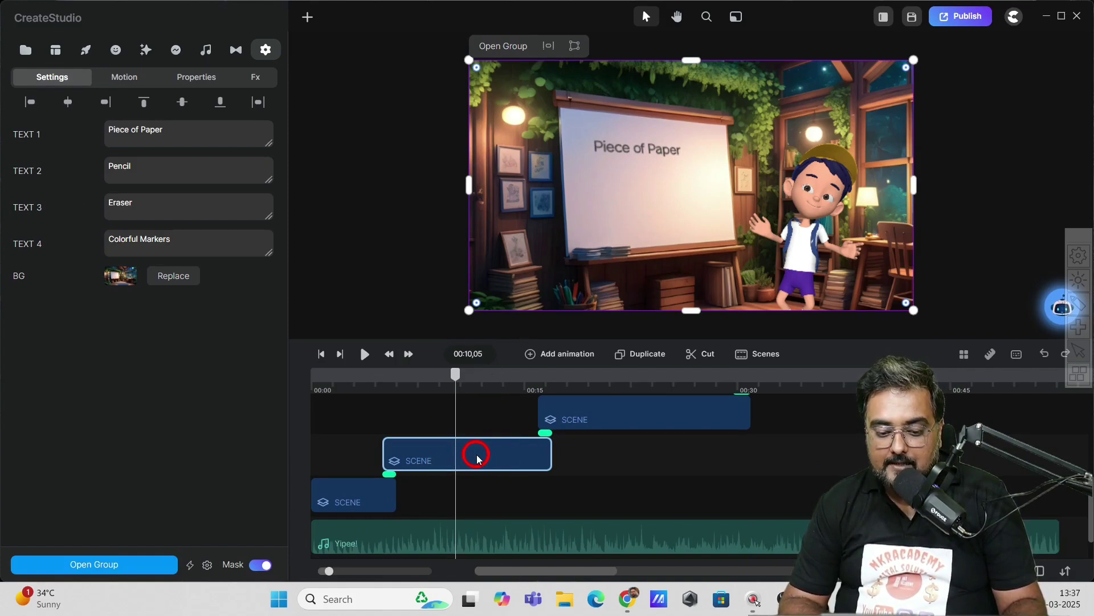
{"action": "double_click", "coordinate": [477, 458]}
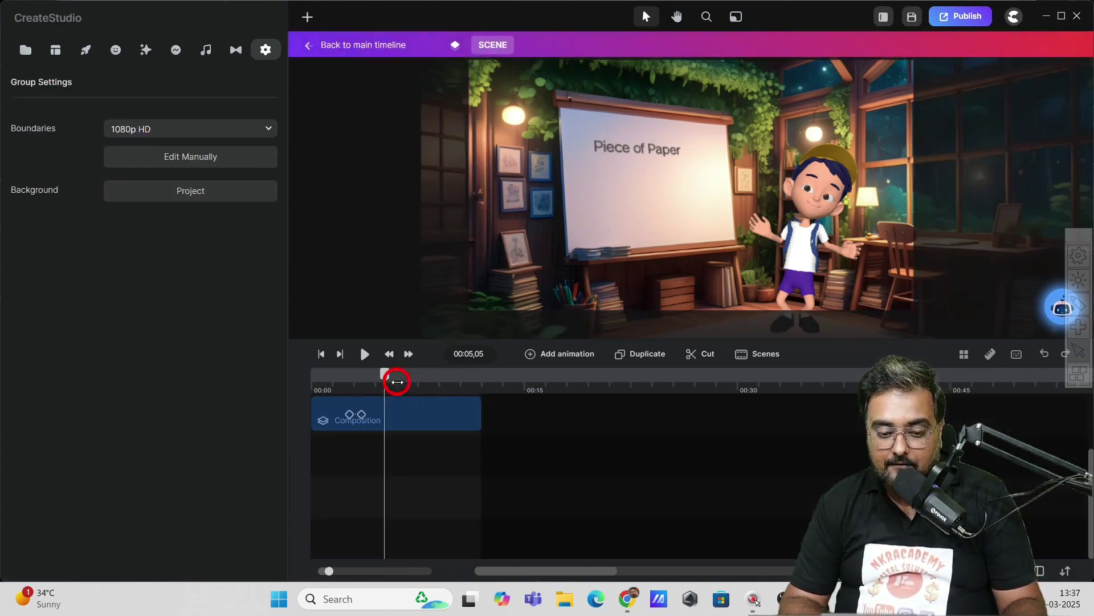
{"action": "left_click", "coordinate": [621, 154]}
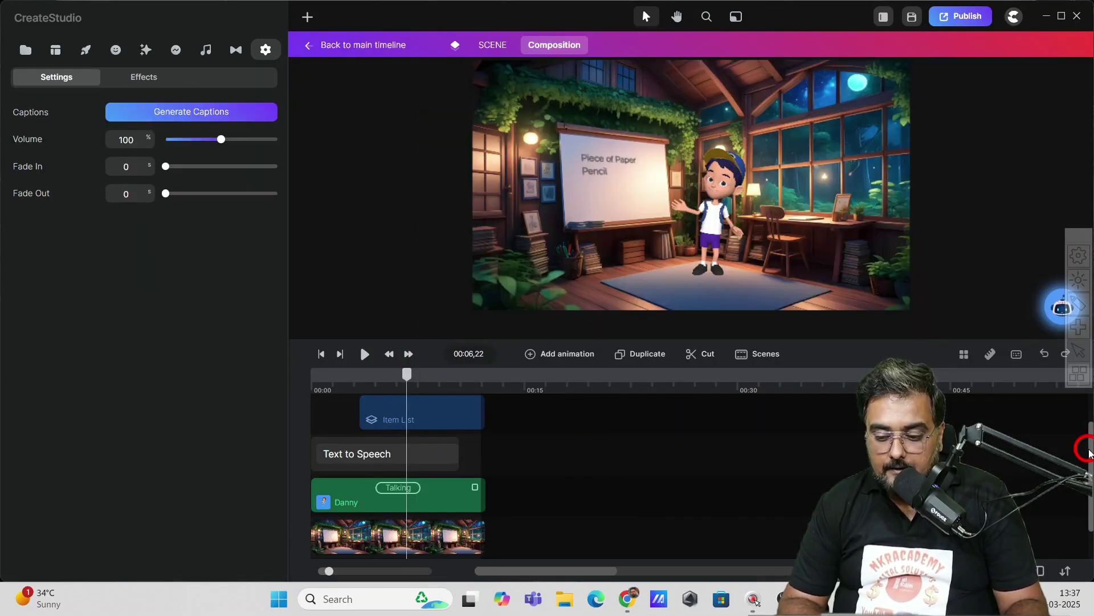
Examine the composition's layers one by one: background image, talking character, Text to Speech audio and Item List
{"action": "mouse_move", "coordinate": [1088, 453]}
{"action": "left_mouse_down"}
{"action": "mouse_move", "coordinate": [1088, 468]}
{"action": "mouse_move", "coordinate": [1088, 436]}
{"action": "mouse_move", "coordinate": [1088, 469]}
{"action": "left_mouse_up"}
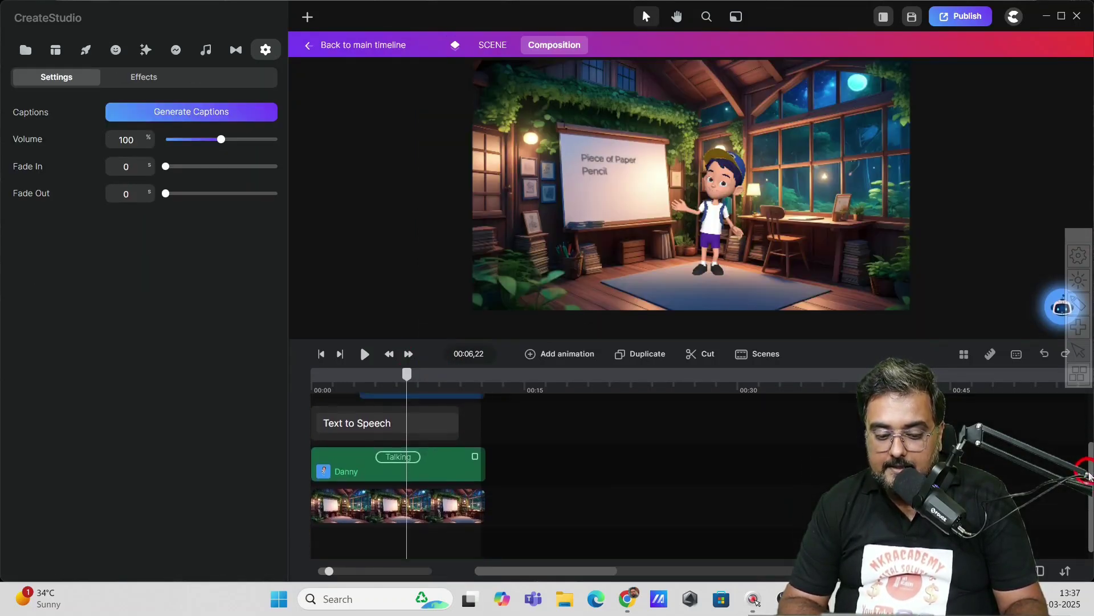
{"action": "left_click", "coordinate": [452, 498]}
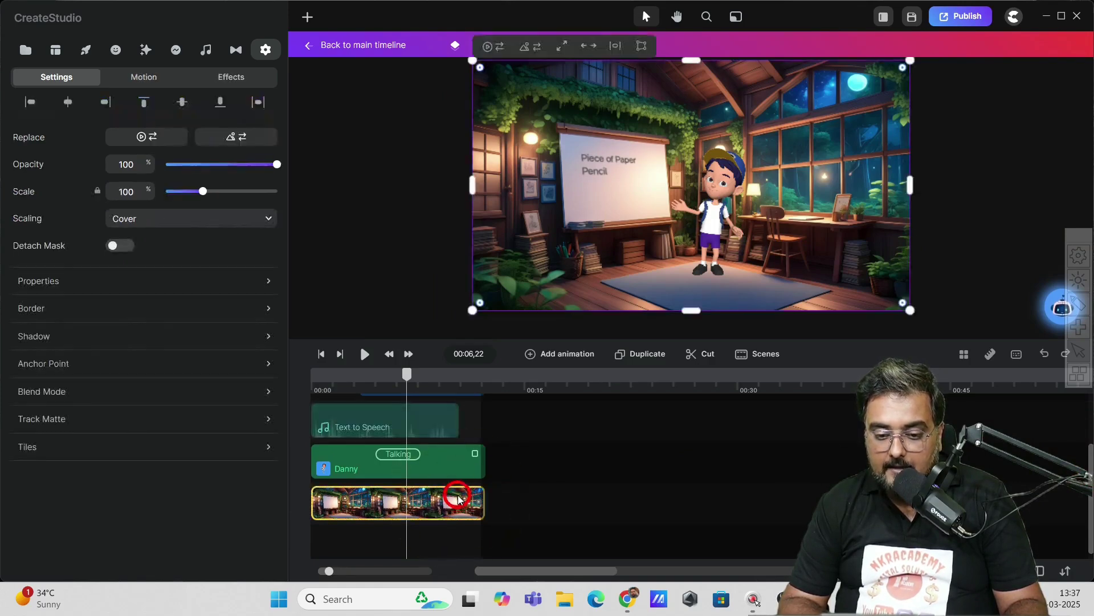
{"action": "left_click", "coordinate": [444, 468]}
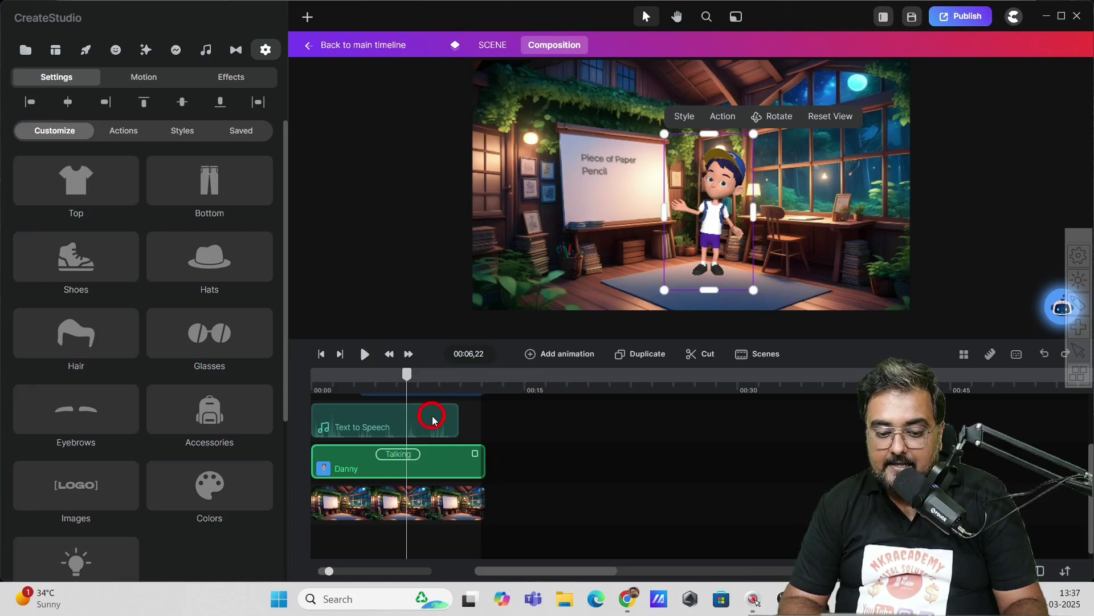
{"action": "left_click", "coordinate": [433, 420]}
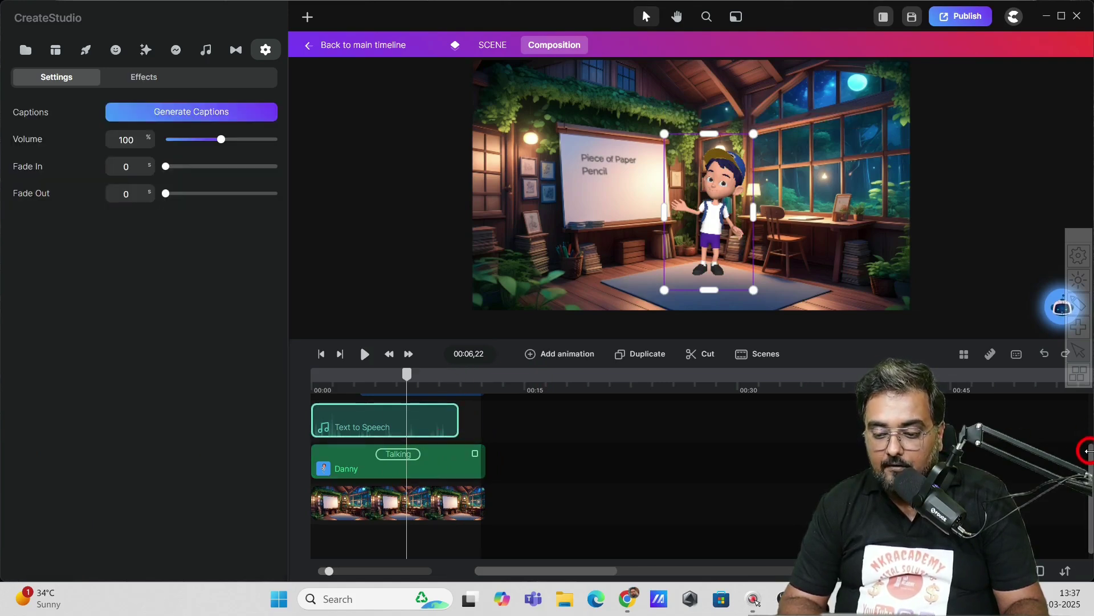
{"action": "left_click_drag", "start_coordinate": [1087, 456], "coordinate": [1083, 411]}
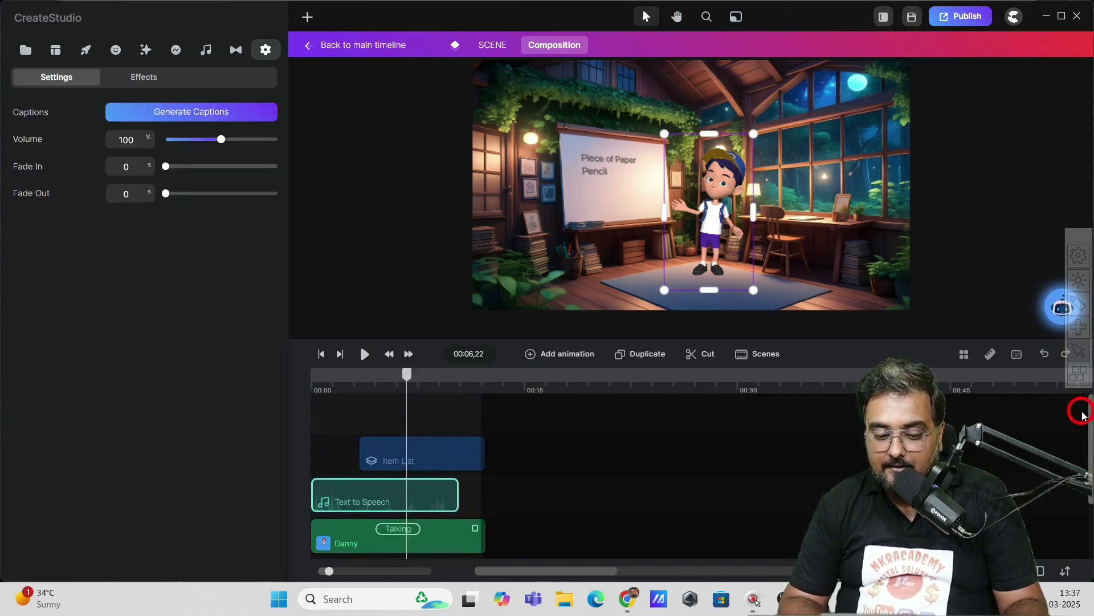
{"action": "left_click", "coordinate": [480, 463]}
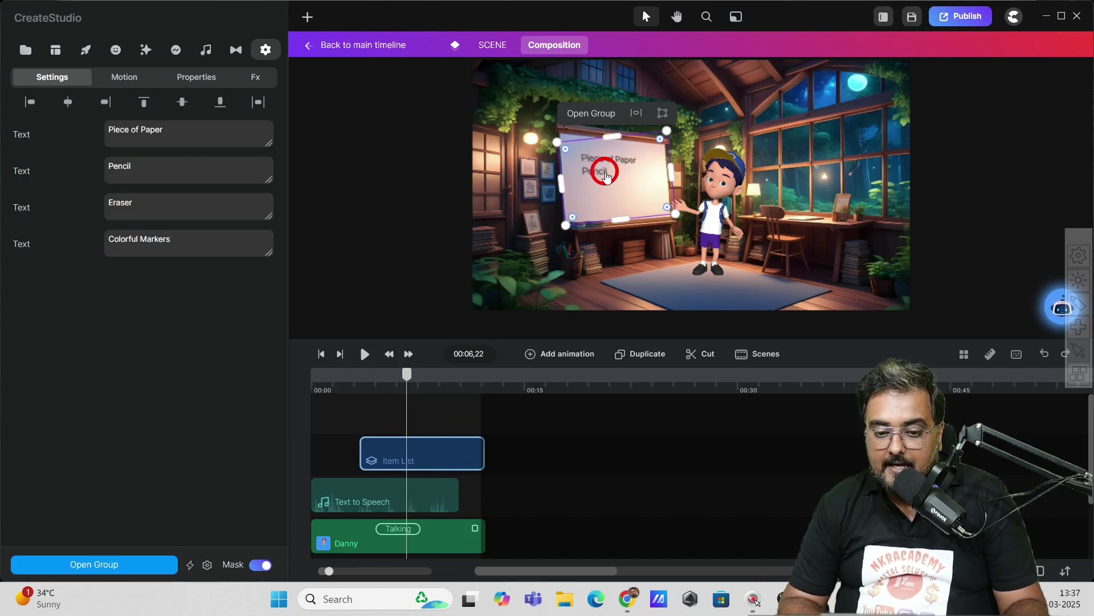
Open the whiteboard's Item List group, inspect its Pencil and Piece of Paper text layers, and return to the main timeline
{"action": "double_click", "coordinate": [606, 177]}
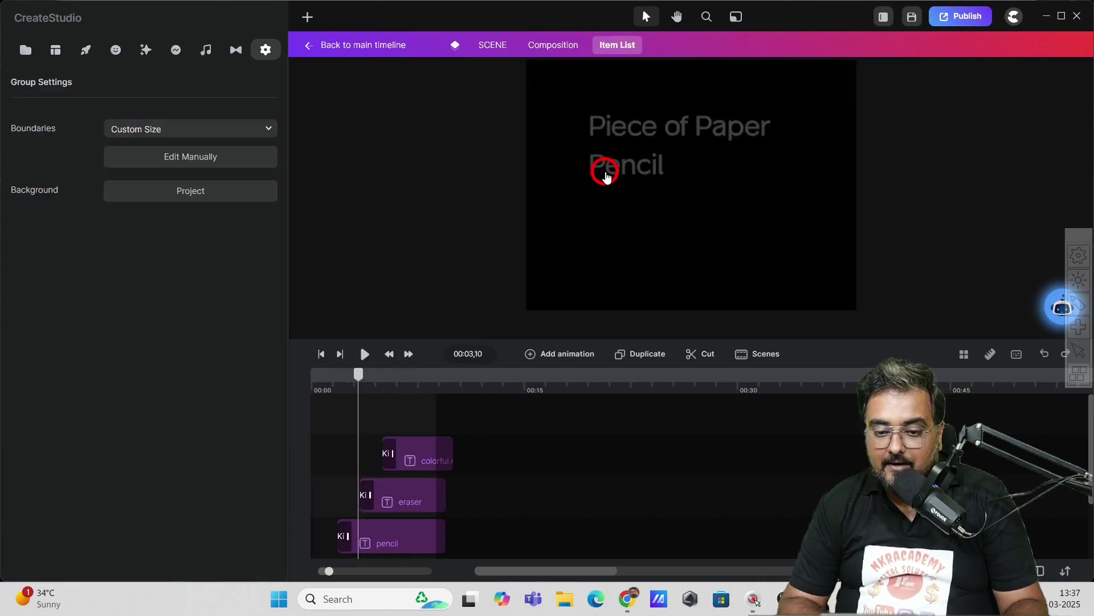
{"action": "left_click", "coordinate": [665, 161]}
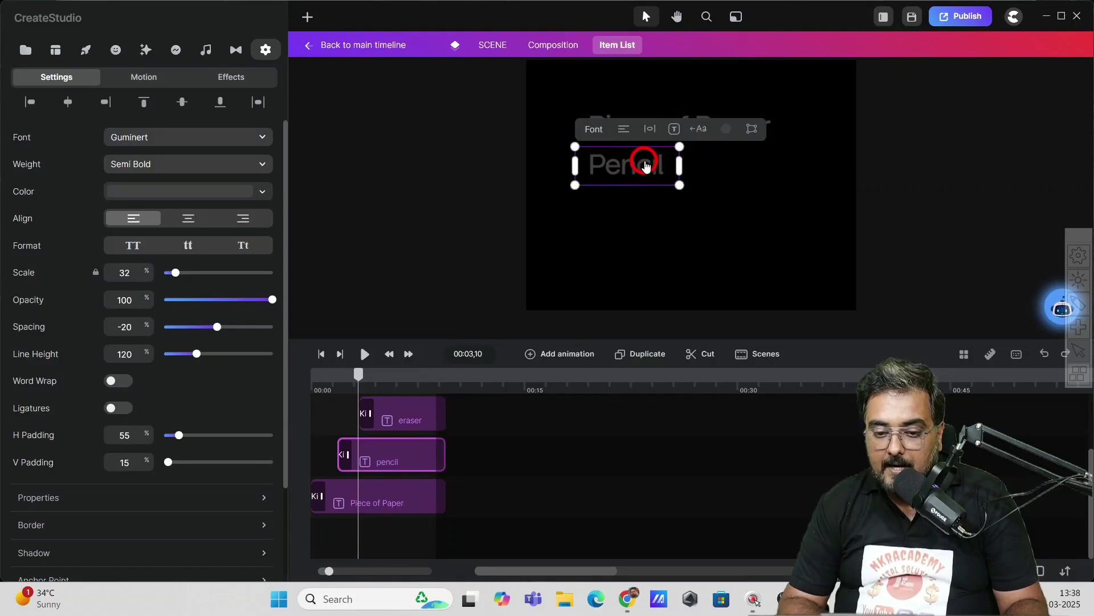
{"action": "double_click", "coordinate": [646, 167]}
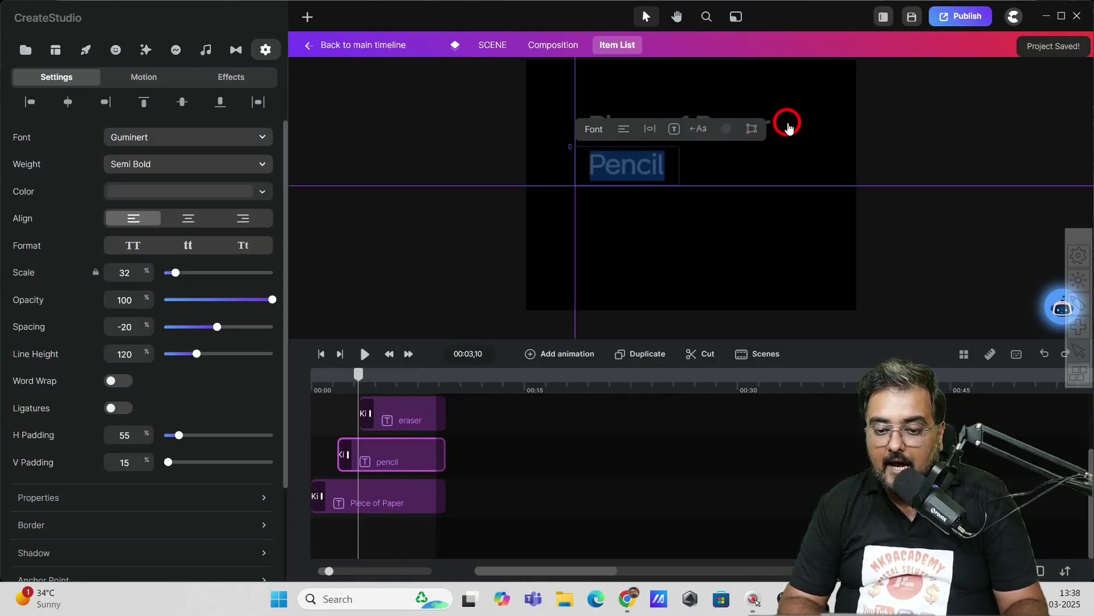
{"action": "left_click", "coordinate": [787, 122]}
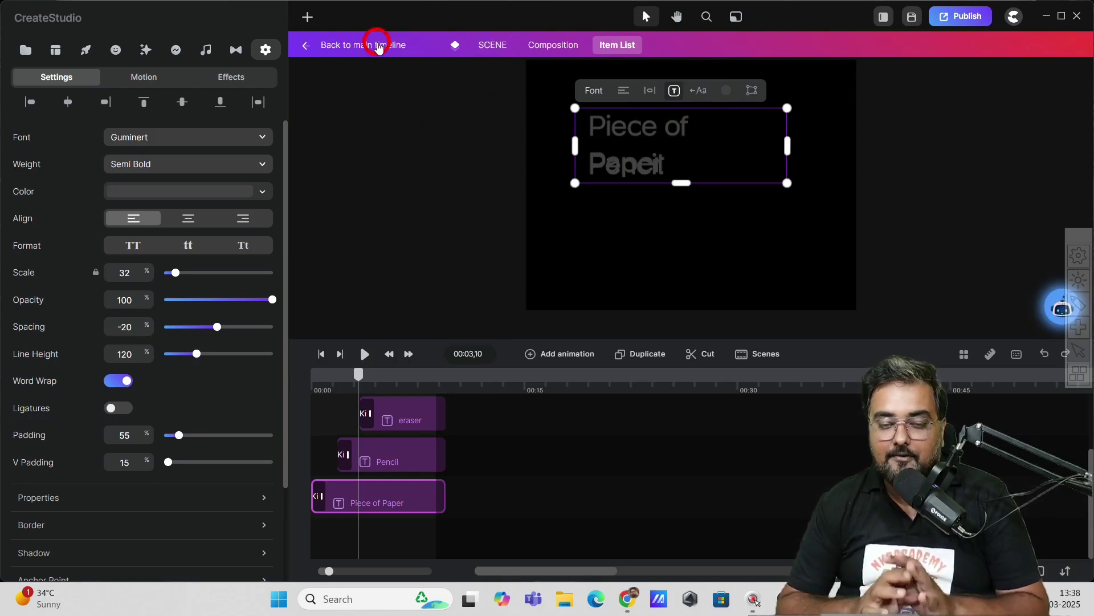
{"action": "left_click", "coordinate": [378, 47]}
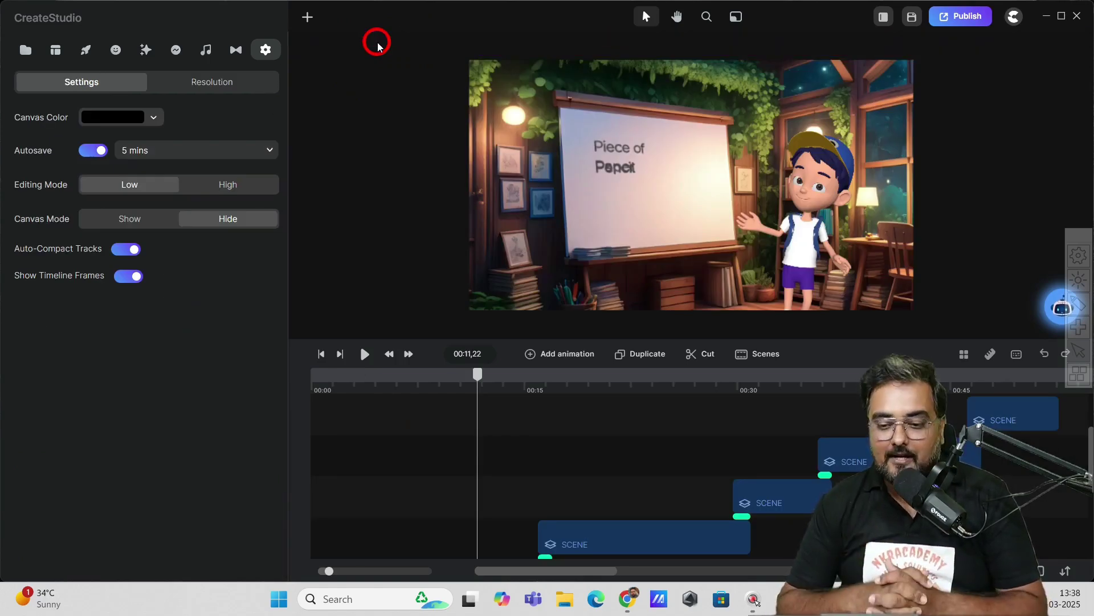
Start a new A.I. Shorts Builder video in the 9:16 Vertical format with English as the language
{"action": "left_click_drag", "start_coordinate": [912, 4], "coordinate": [905, 4]}
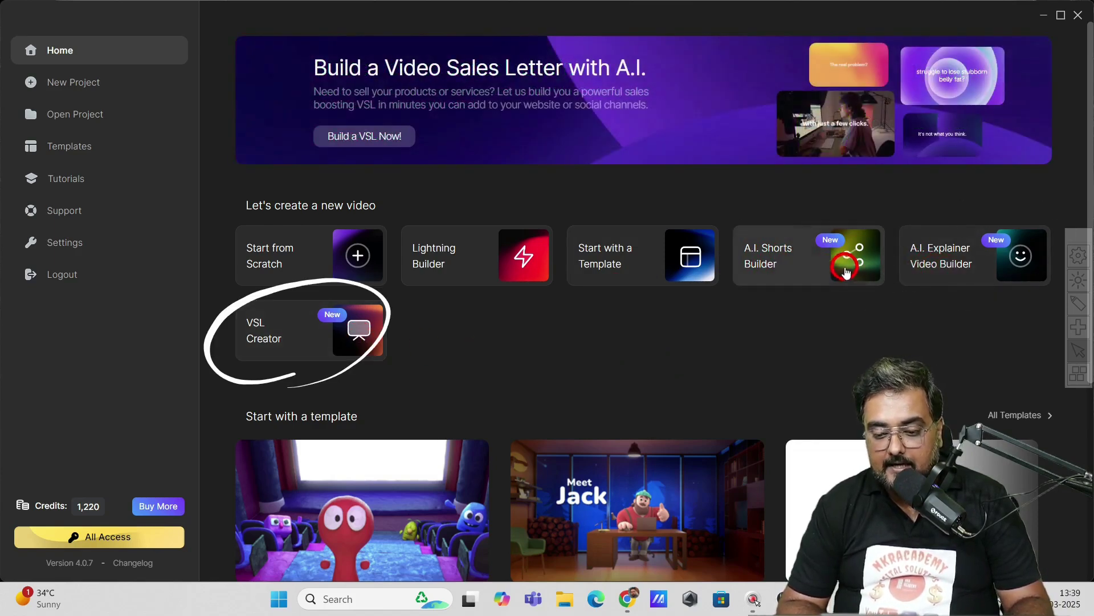
{"action": "left_click", "coordinate": [794, 263]}
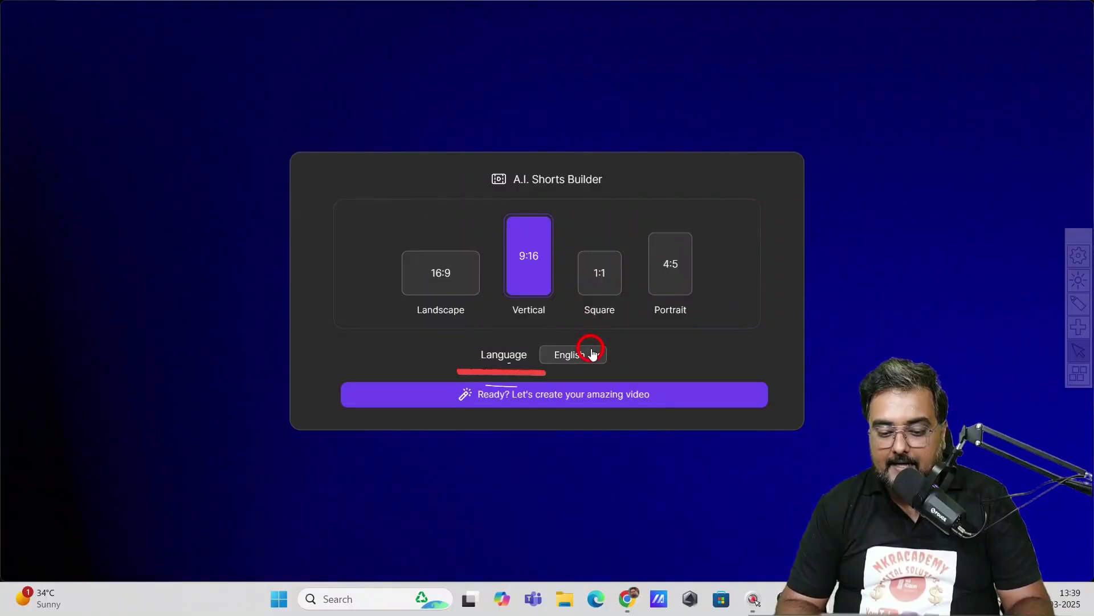
{"action": "left_click", "coordinate": [593, 353]}
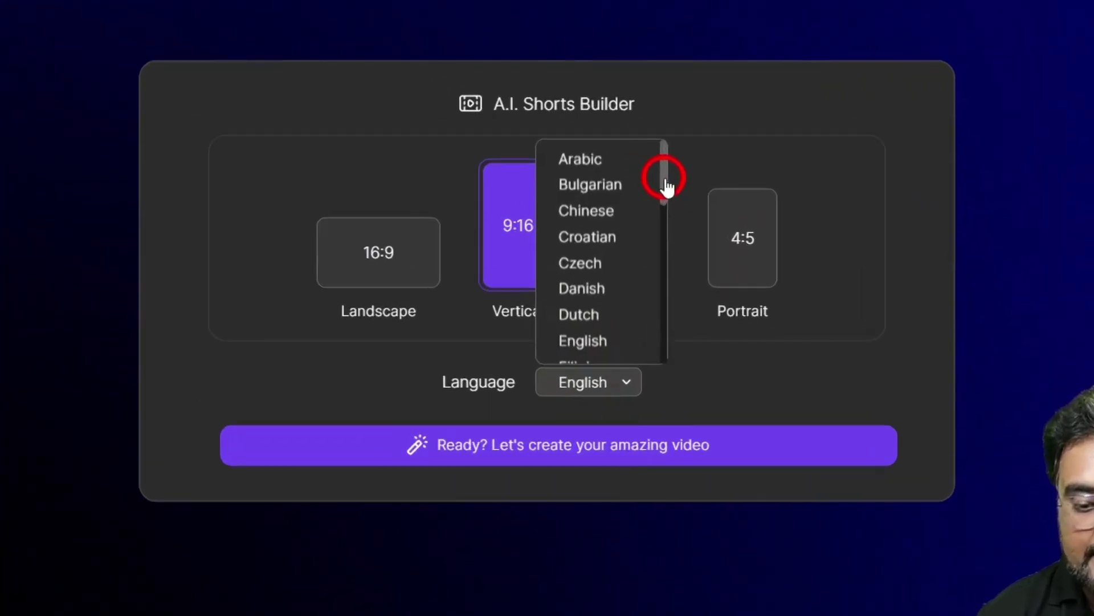
{"action": "left_click_drag", "start_coordinate": [668, 186], "coordinate": [668, 153]}
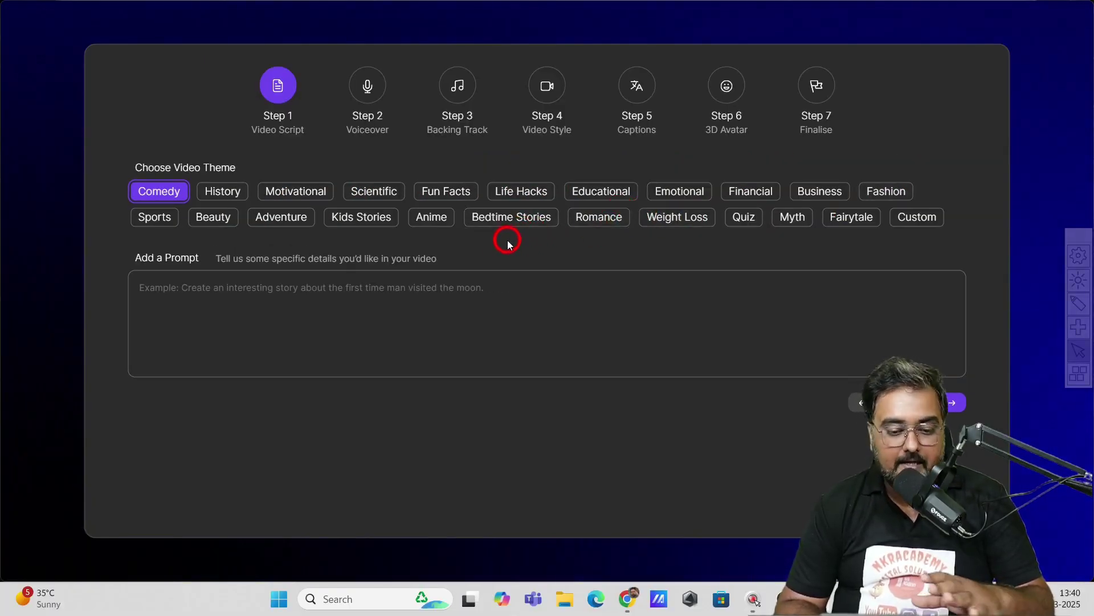
Choose Adventure and enter "a determined male solo traveler lost in a dense jungle fights his way through the perils and ultimately survives and finds a way out"
{"action": "left_click", "coordinate": [272, 224]}
{"action": "left_click", "coordinate": [230, 301]}
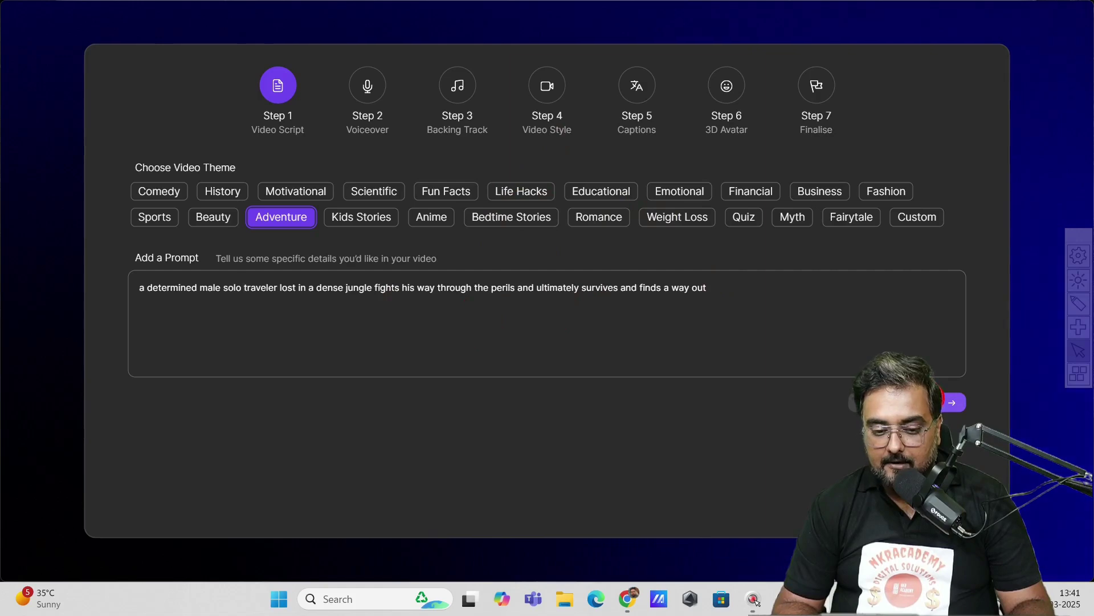
{"action": "left_click", "coordinate": [949, 402]}
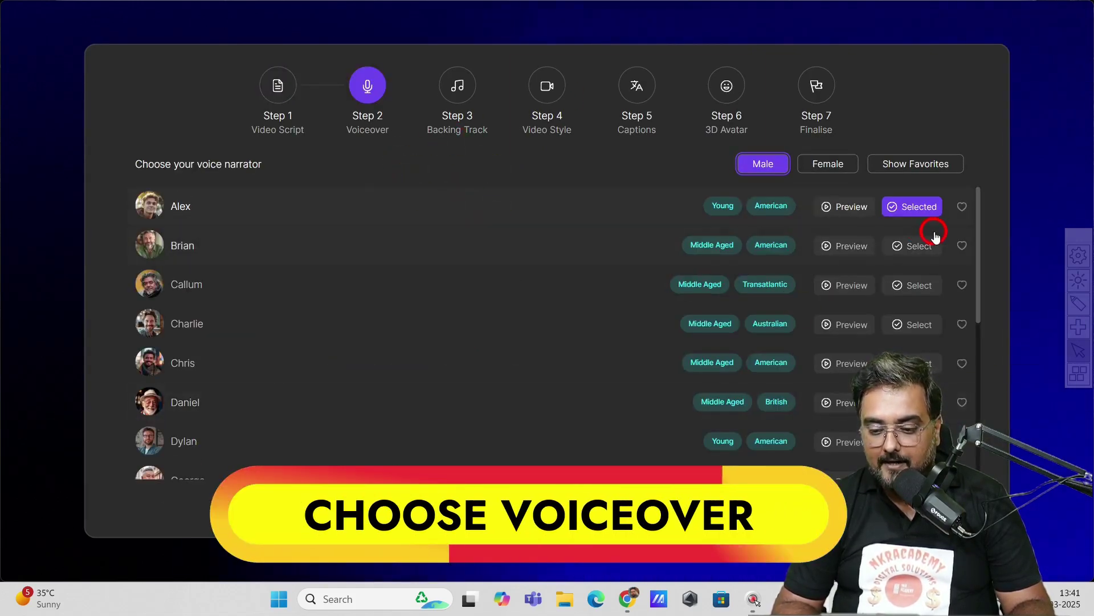
Preview the male narrator voices Alex and Brian, and select Daniel for the voiceover
{"action": "left_click", "coordinate": [927, 248]}
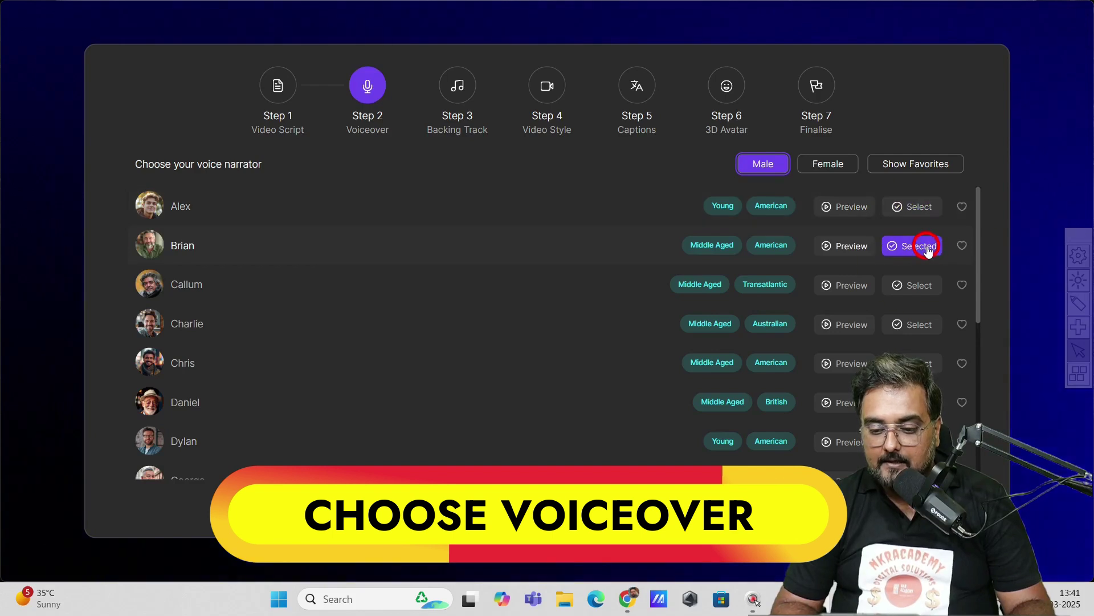
{"action": "left_click", "coordinate": [835, 210]}
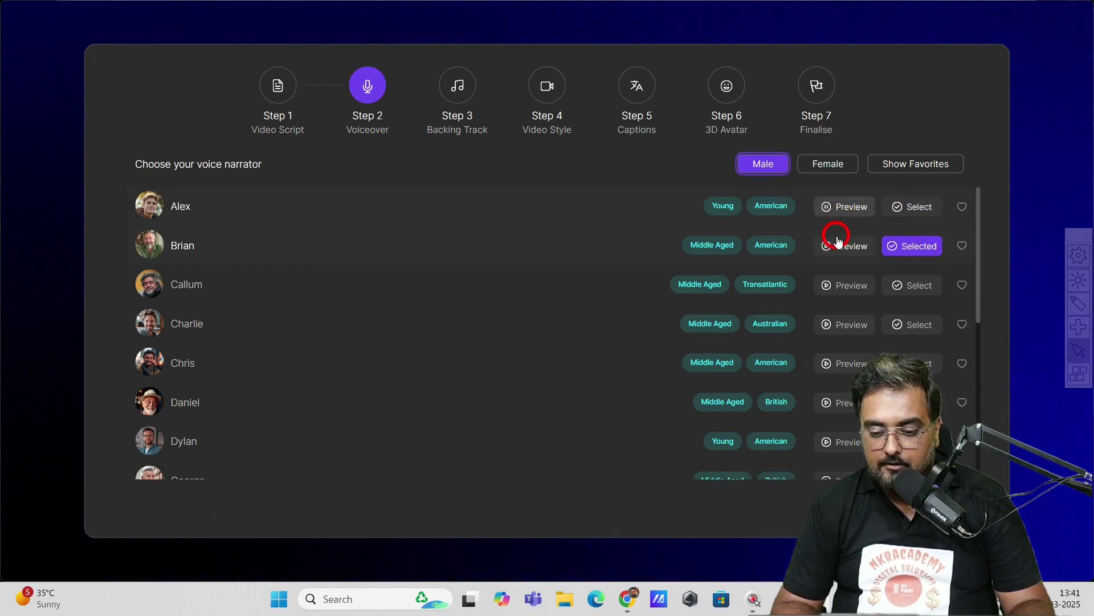
{"action": "left_click", "coordinate": [839, 250]}
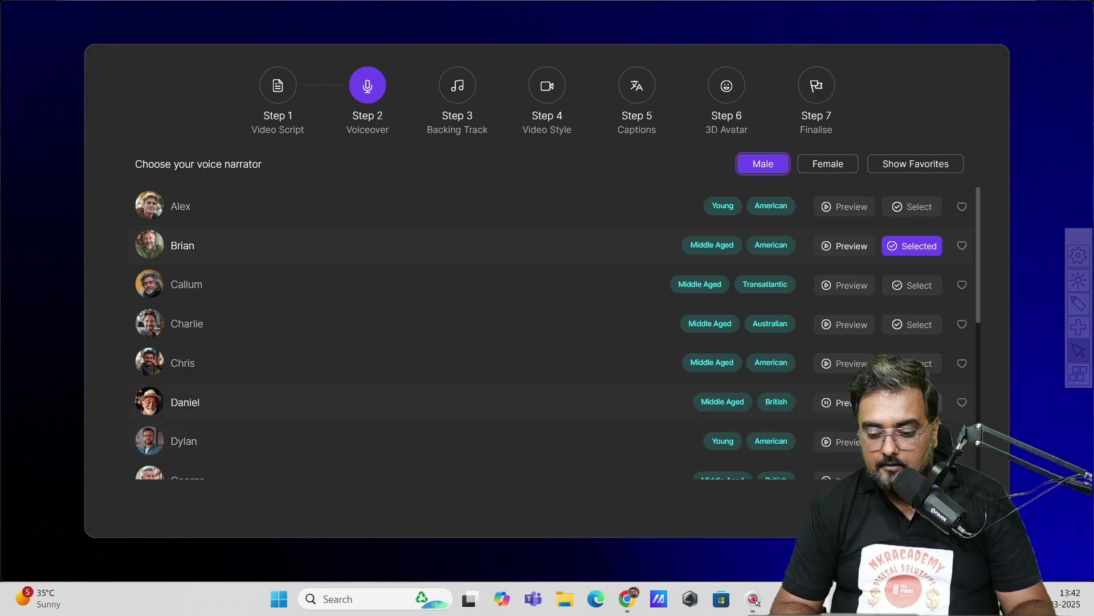
{"action": "left_click", "coordinate": [912, 402]}
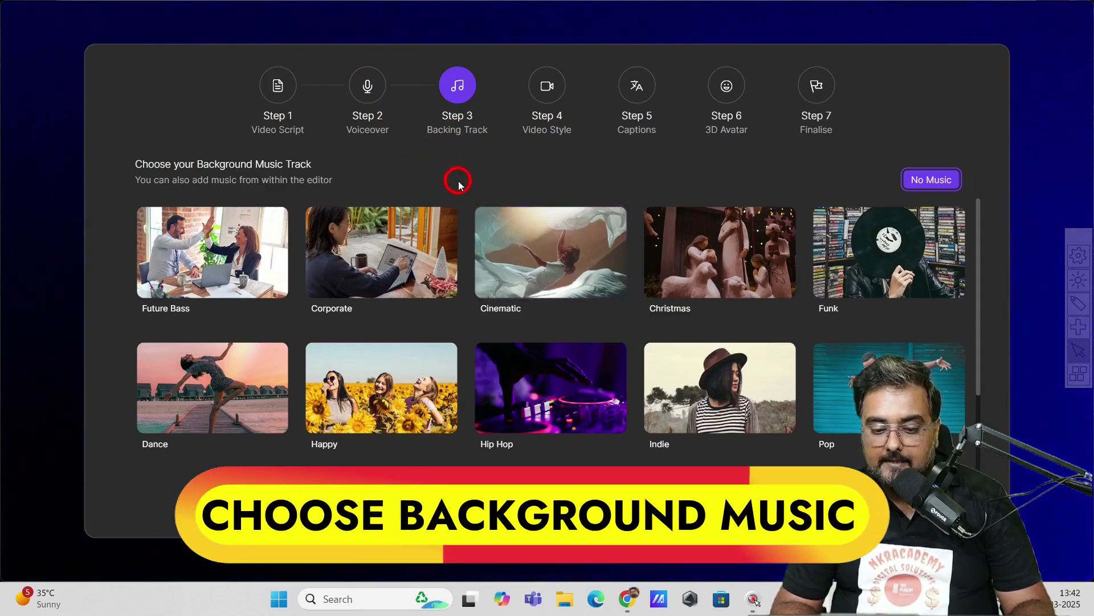
Choose Cinematic background music and the disney-pixar style for the video after viewing the available styles
{"action": "left_click", "coordinate": [523, 261]}
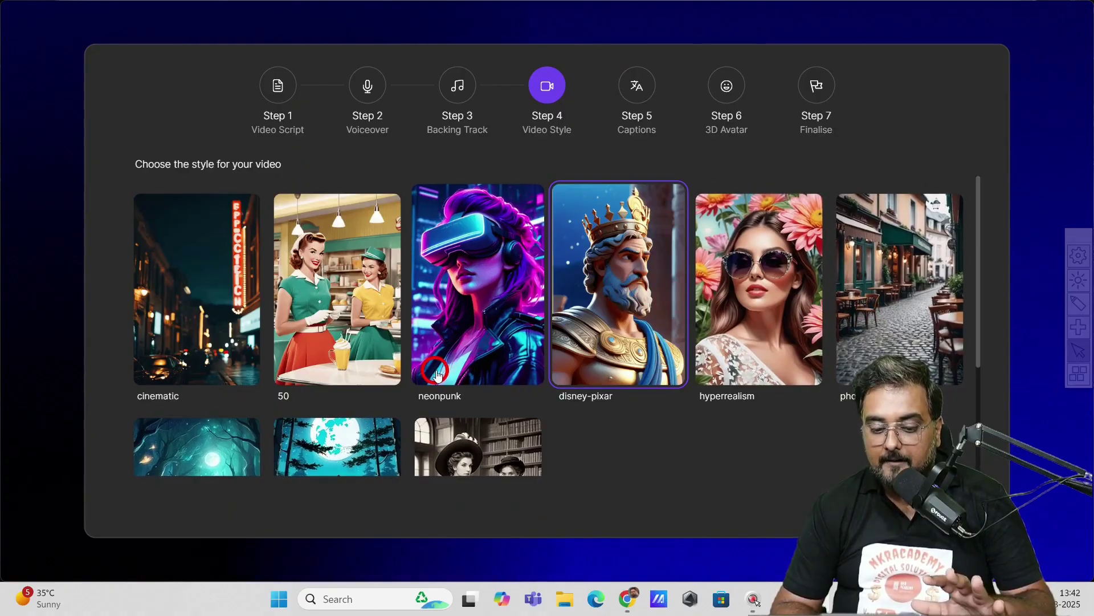
{"action": "left_click_drag", "start_coordinate": [985, 279], "coordinate": [981, 415]}
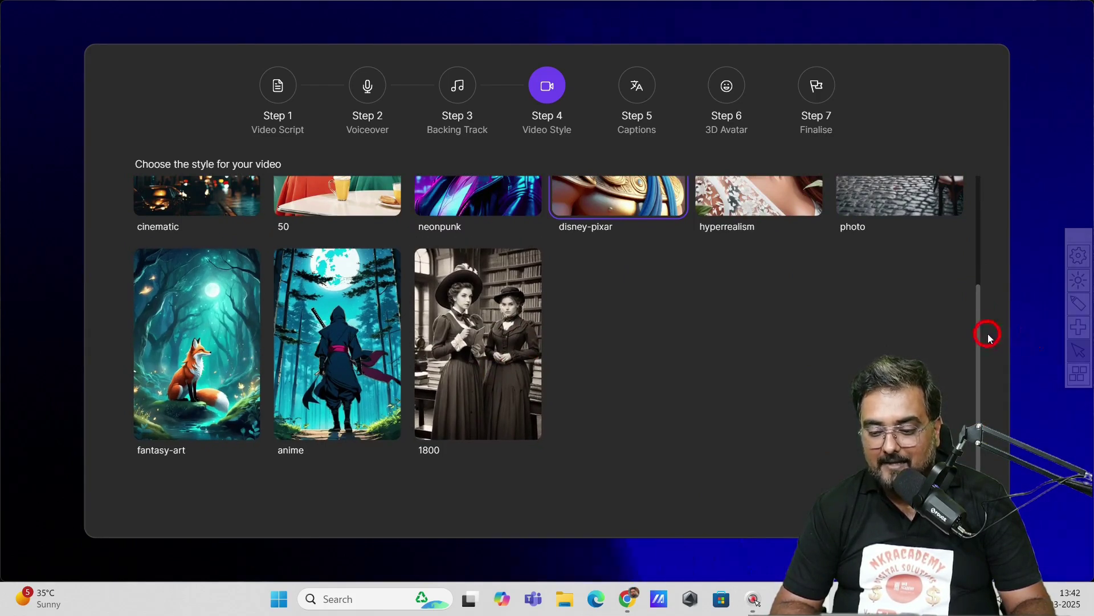
{"action": "left_click_drag", "start_coordinate": [977, 325], "coordinate": [965, 200]}
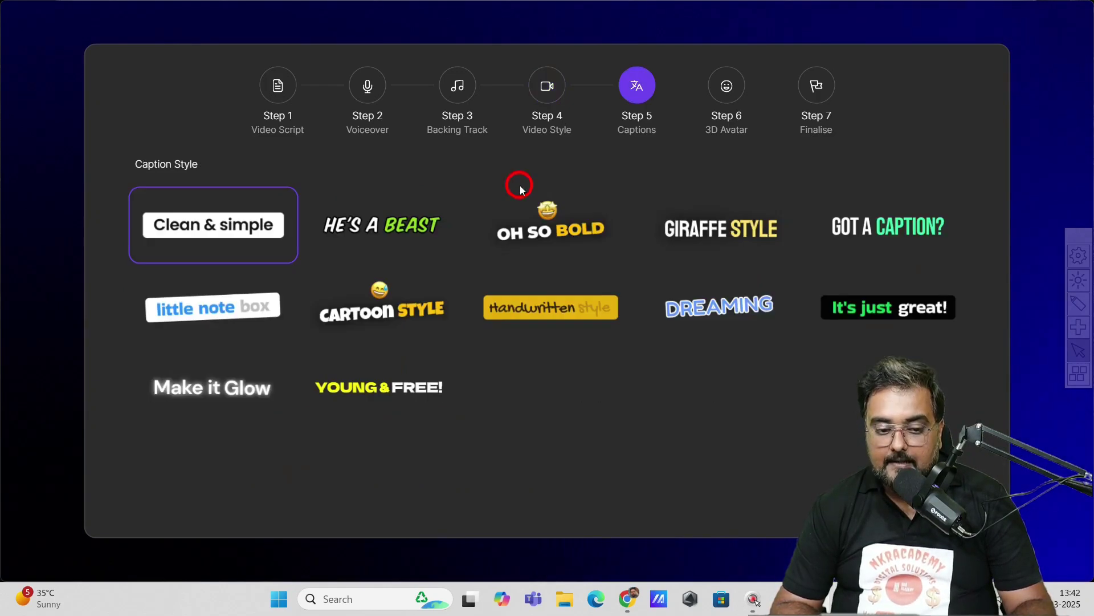
Choose the Oh So Bold caption style and the 3D avatar of the brown-haired boy without glasses
{"action": "left_click", "coordinate": [568, 234]}
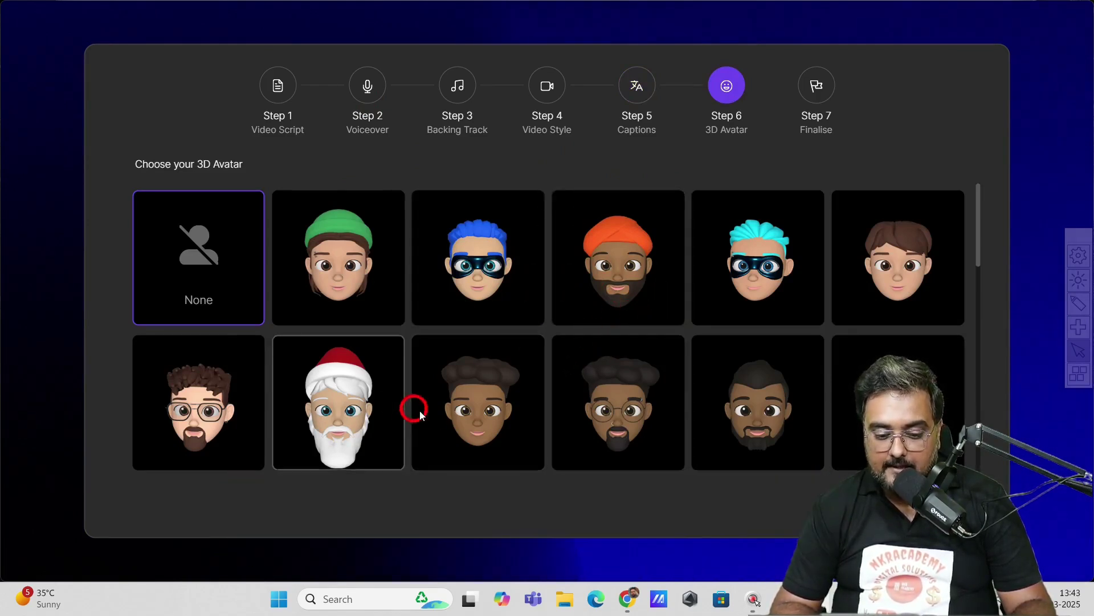
{"action": "left_click", "coordinate": [882, 296]}
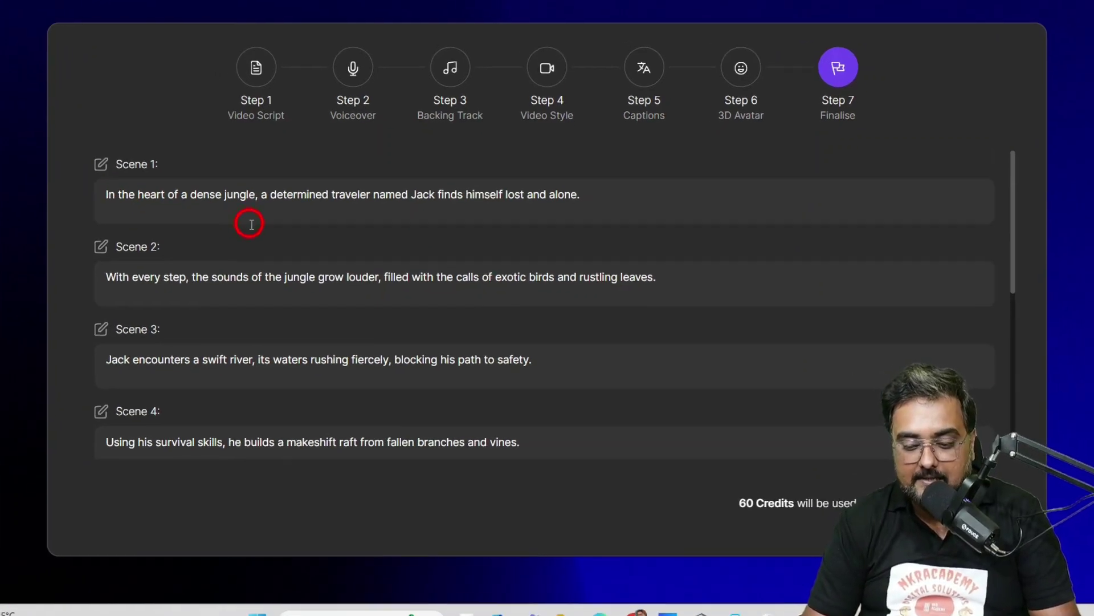
Review the generated narration text scene by scene in the Finalise step, starting with Scene 1
{"action": "left_click_drag", "start_coordinate": [93, 193], "coordinate": [587, 224]}
{"action": "left_click", "coordinate": [603, 249]}
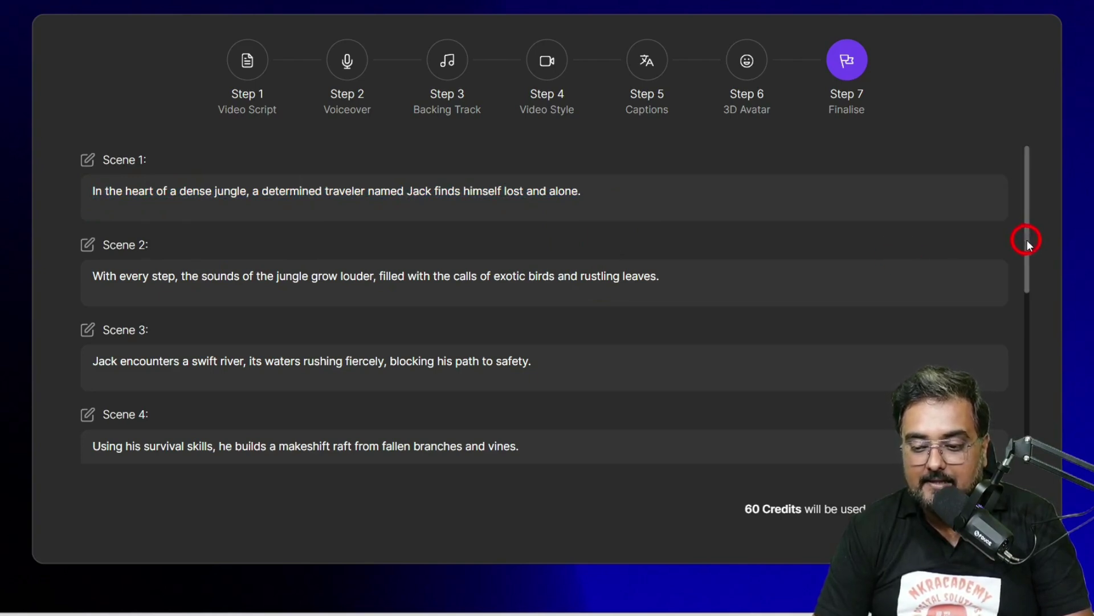
{"action": "mouse_move", "coordinate": [1028, 247]}
{"action": "left_mouse_down"}
{"action": "mouse_move", "coordinate": [1033, 417]}
{"action": "mouse_move", "coordinate": [1031, 250]}
{"action": "left_mouse_up"}
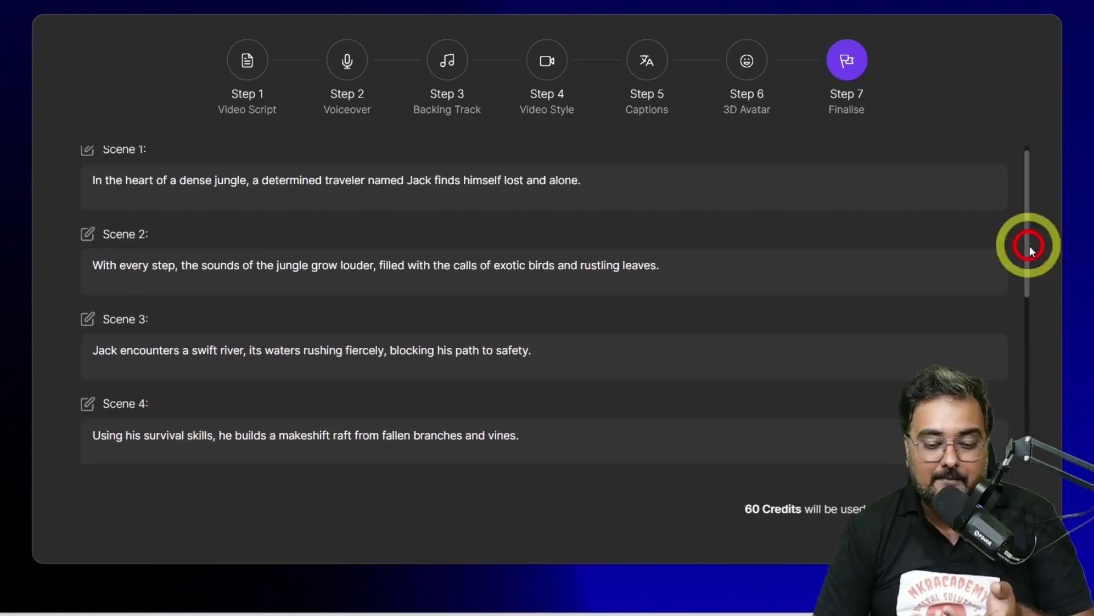
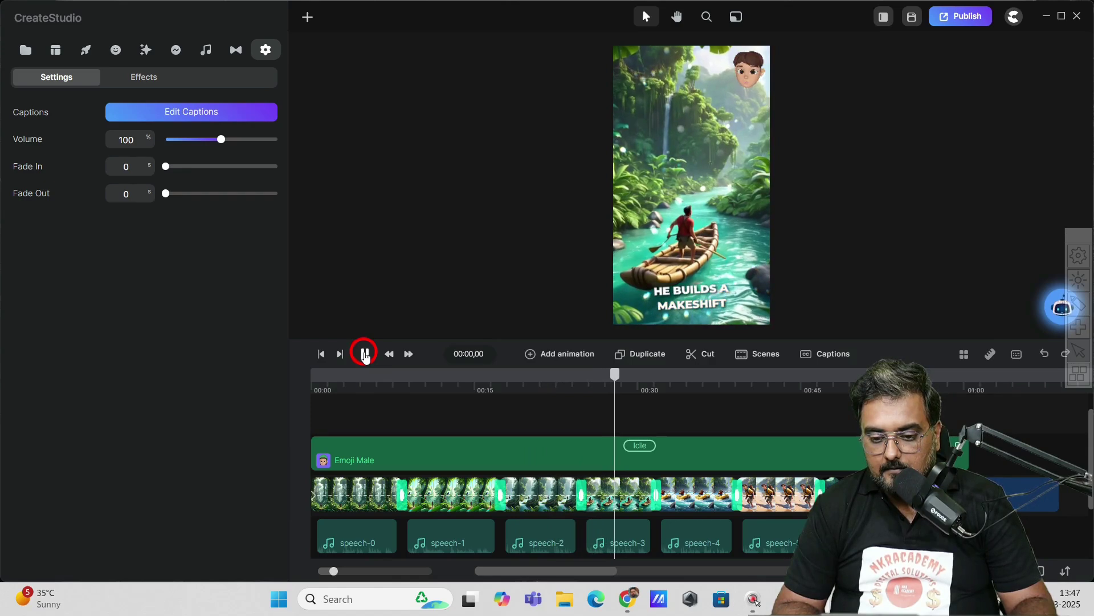
Pause the generated video at about 28 seconds and browse the applied effects and the scenes, elements, characters and effects libraries
{"action": "left_click", "coordinate": [365, 354]}
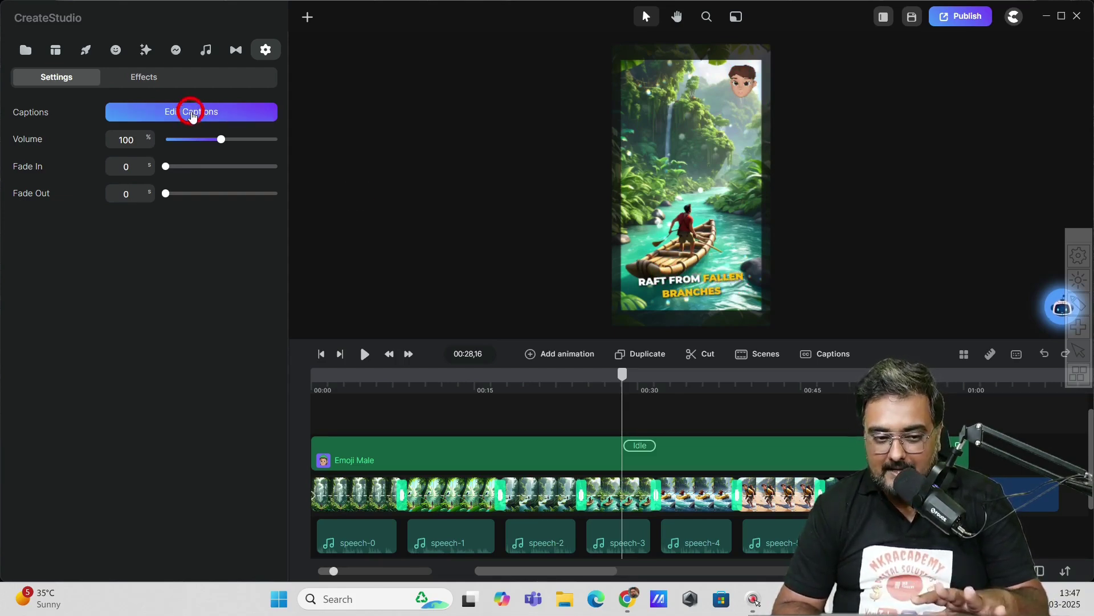
{"action": "left_click", "coordinate": [139, 77]}
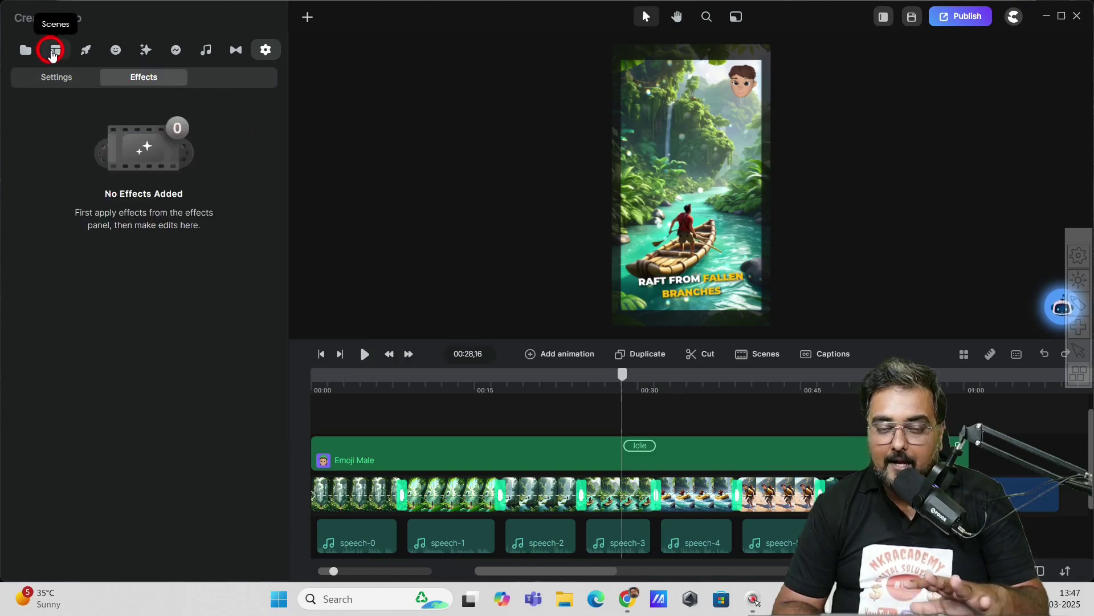
{"action": "left_click", "coordinate": [53, 52]}
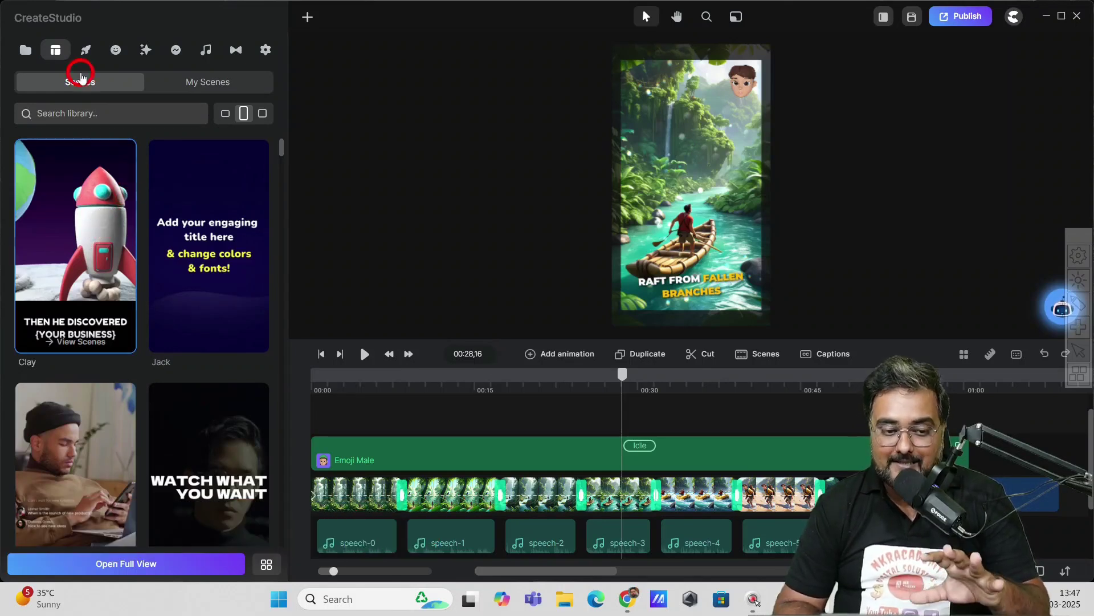
{"action": "left_click", "coordinate": [84, 52]}
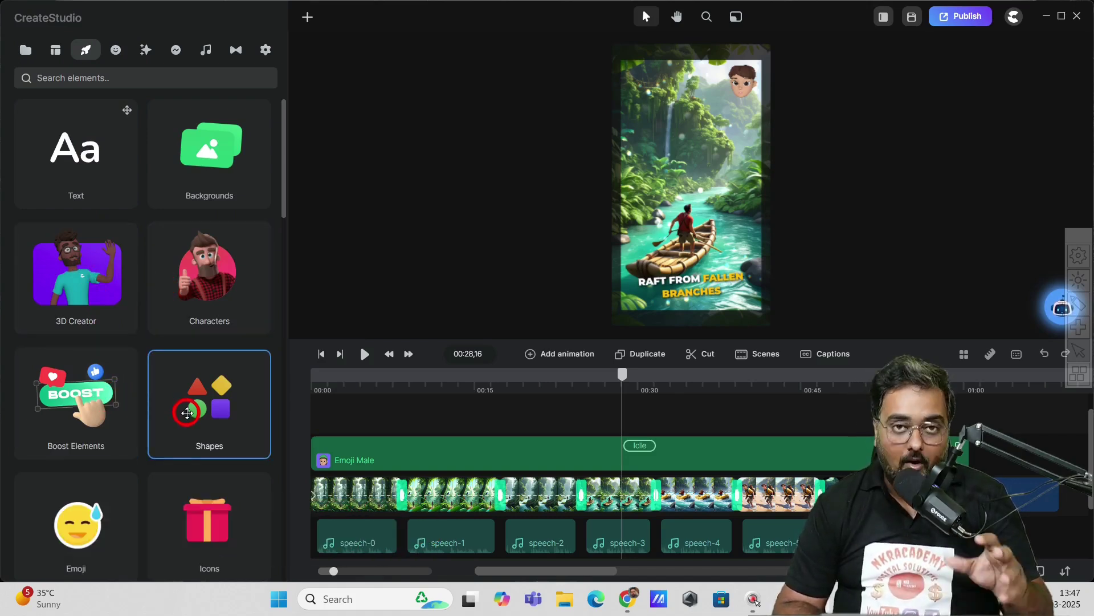
{"action": "left_click", "coordinate": [117, 51]}
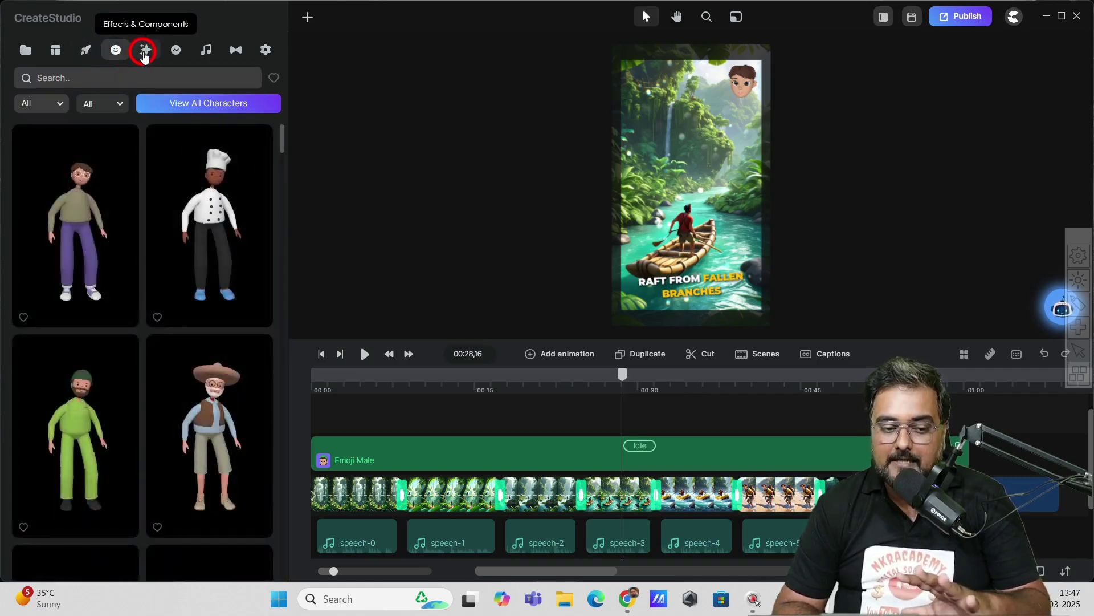
{"action": "left_click", "coordinate": [146, 49]}
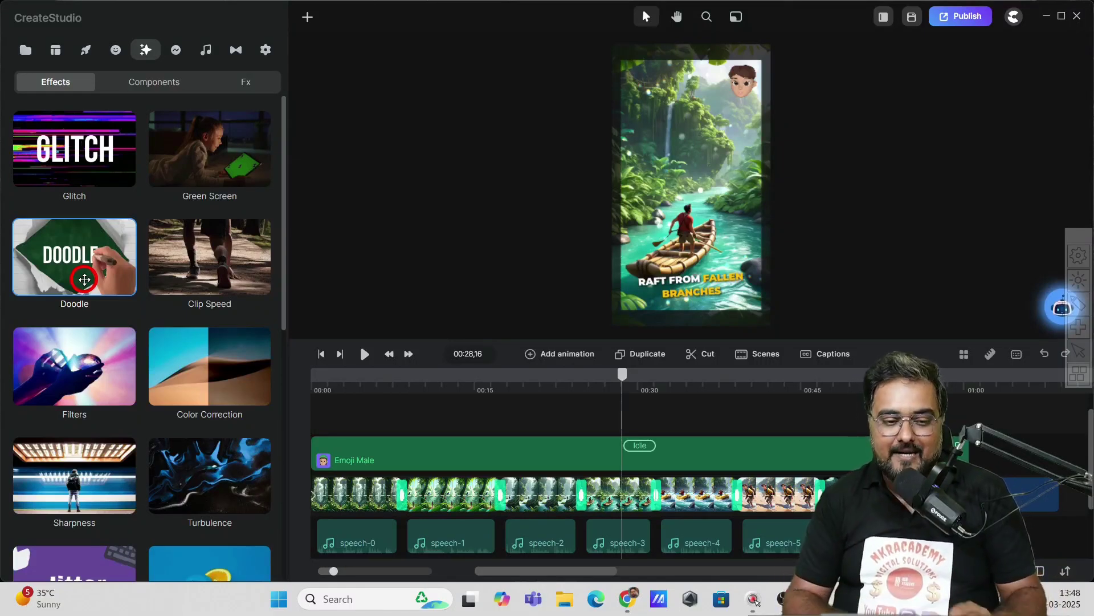
Examine the 9:16 call-to-action templates, including Simple and YouTube Fun
{"action": "left_click", "coordinate": [175, 53]}
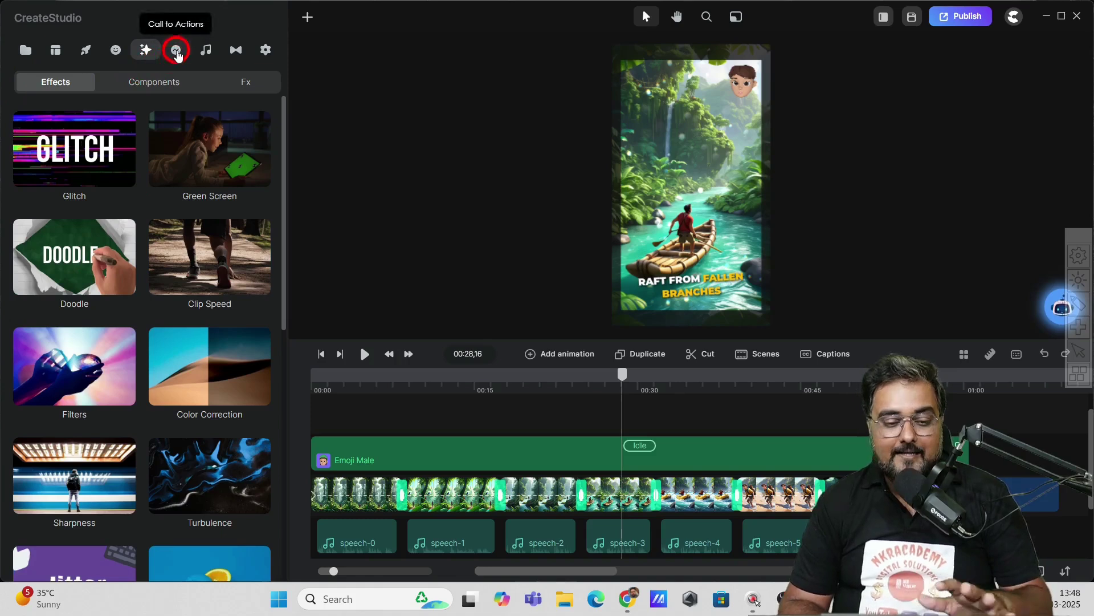
{"action": "left_click", "coordinate": [191, 147]}
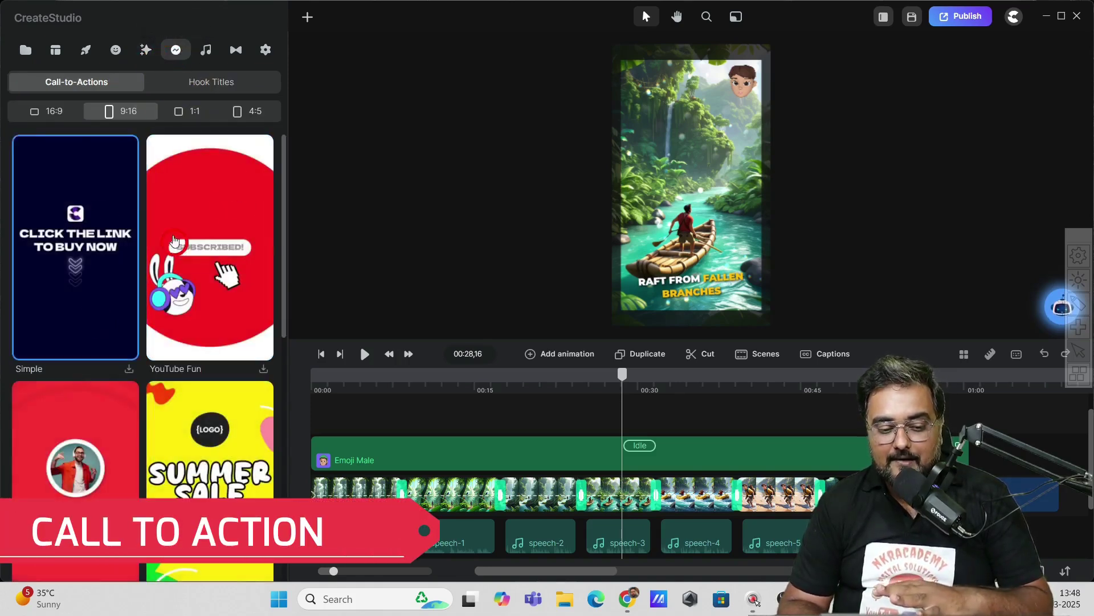
{"action": "left_click", "coordinate": [191, 175]}
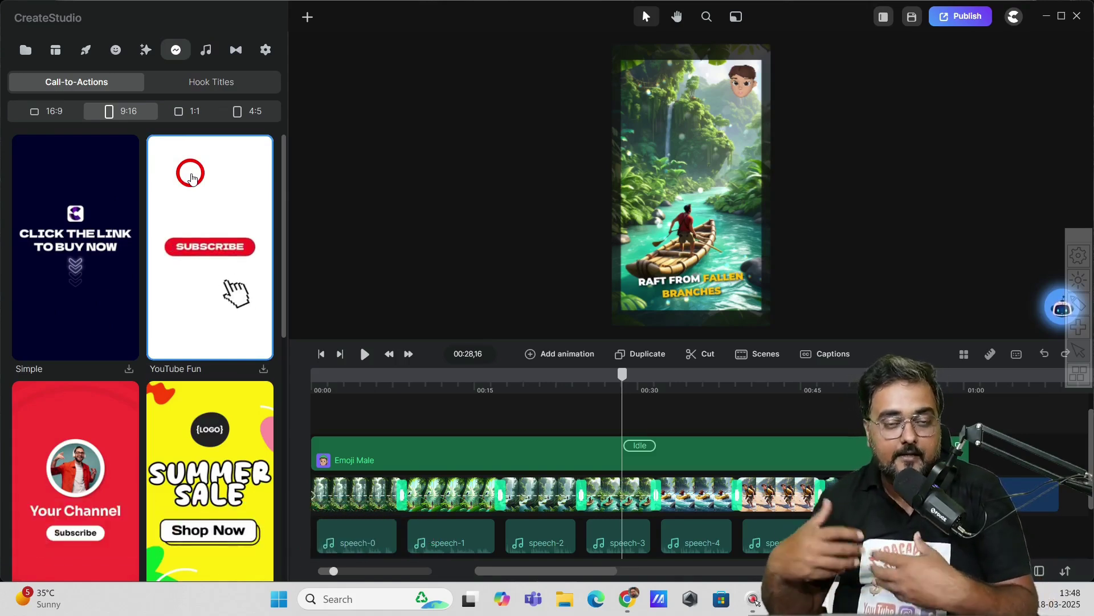
Examine the music library, the transitions library and the properties that can be animated on the timeline
{"action": "left_click", "coordinate": [208, 54]}
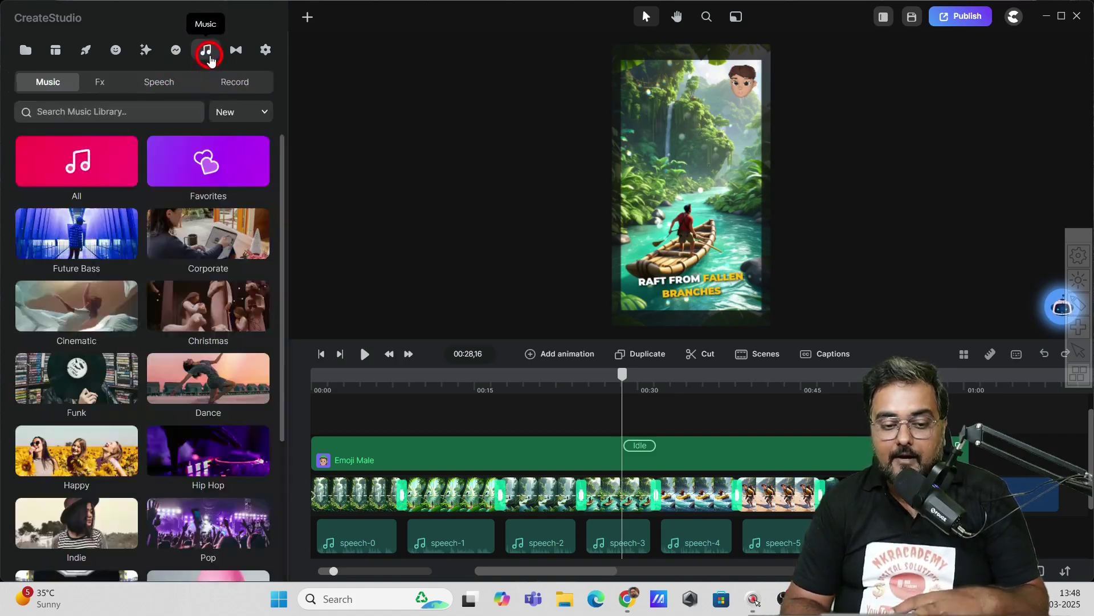
{"action": "left_click", "coordinate": [232, 53]}
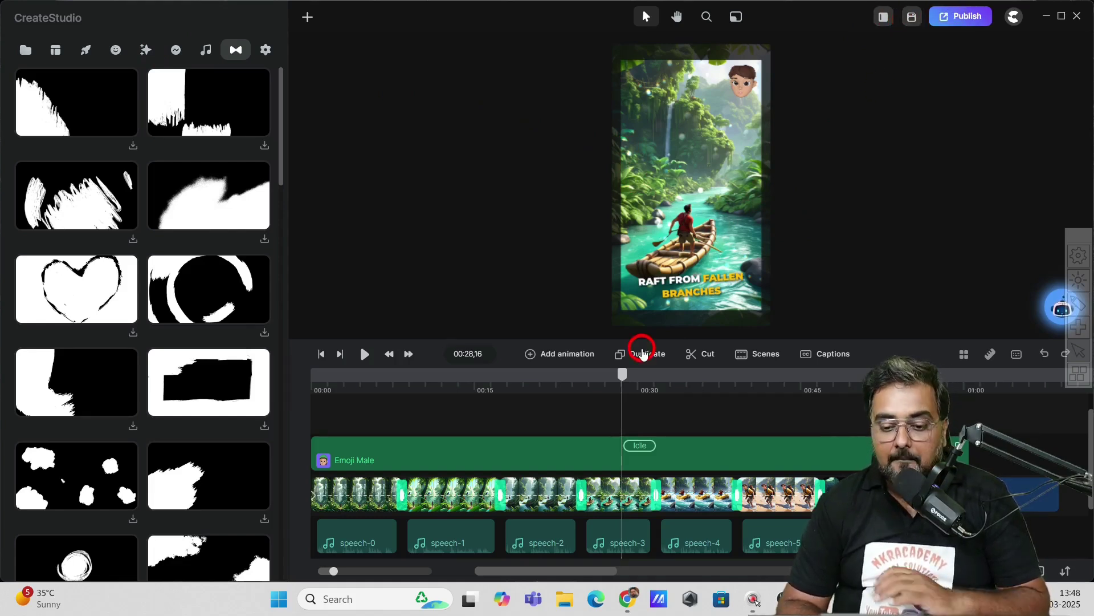
{"action": "left_click", "coordinate": [565, 361]}
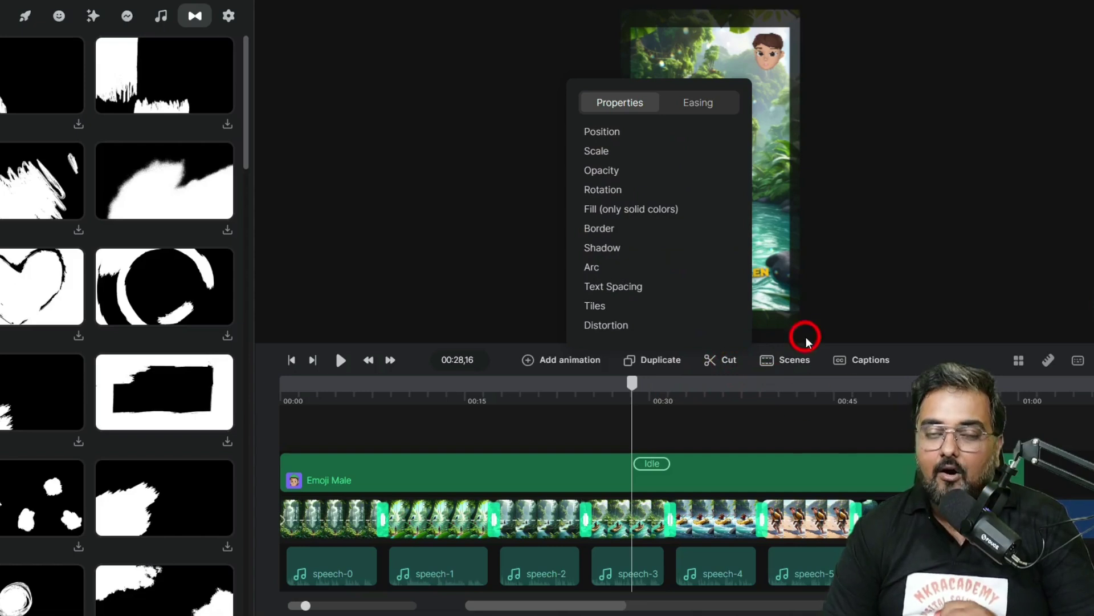
Examine the A.I. Explainer Video Builder's script step, comparing the Promotional and Educational script types and the available languages
{"action": "left_click", "coordinate": [850, 260]}
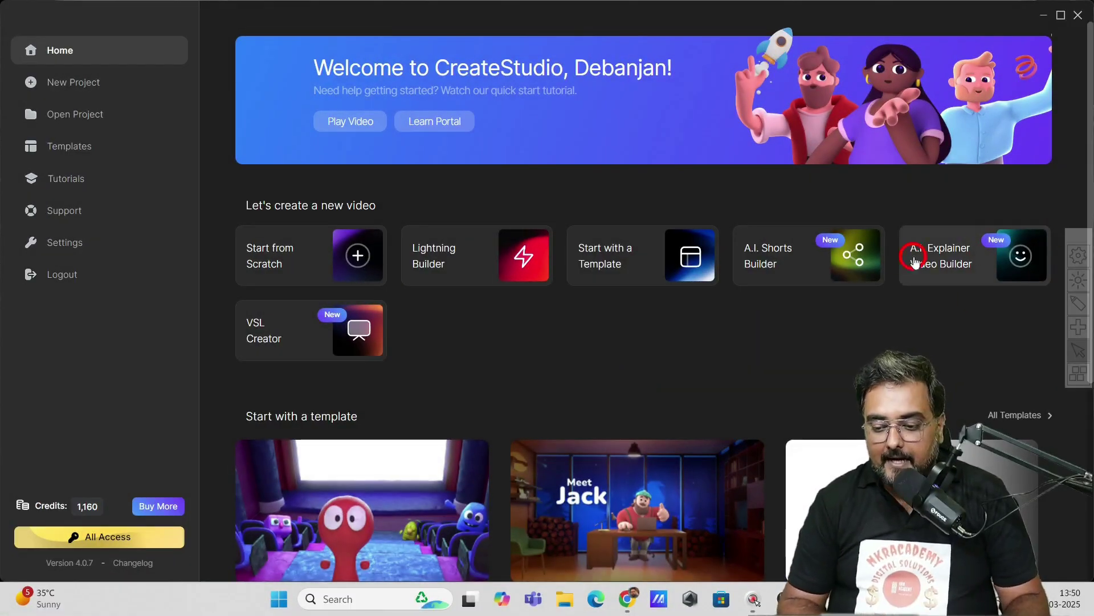
{"action": "left_click", "coordinate": [933, 261]}
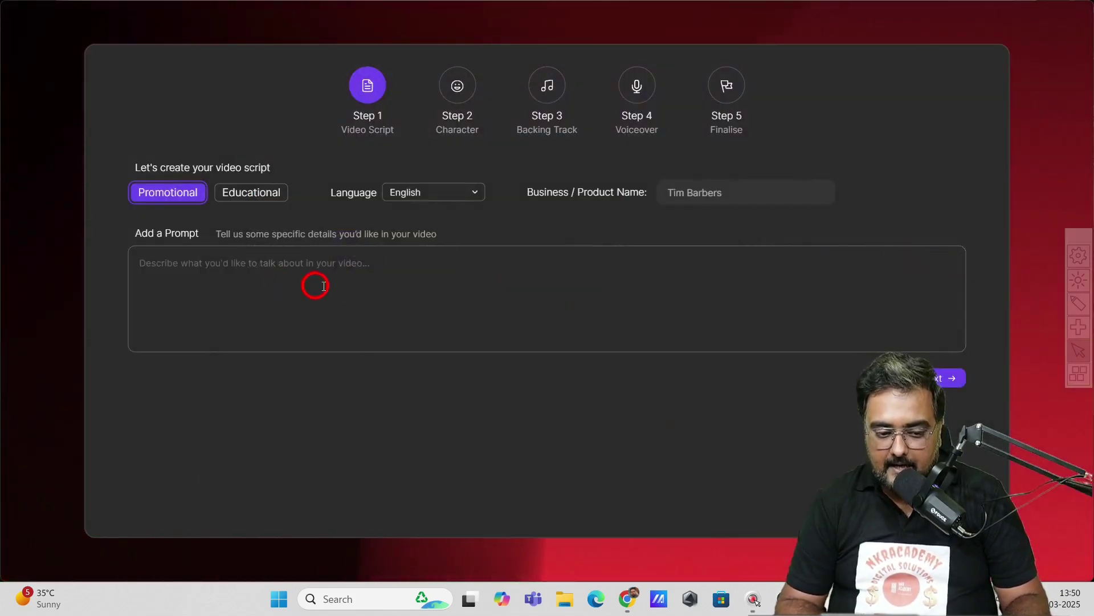
{"action": "left_click", "coordinate": [226, 192]}
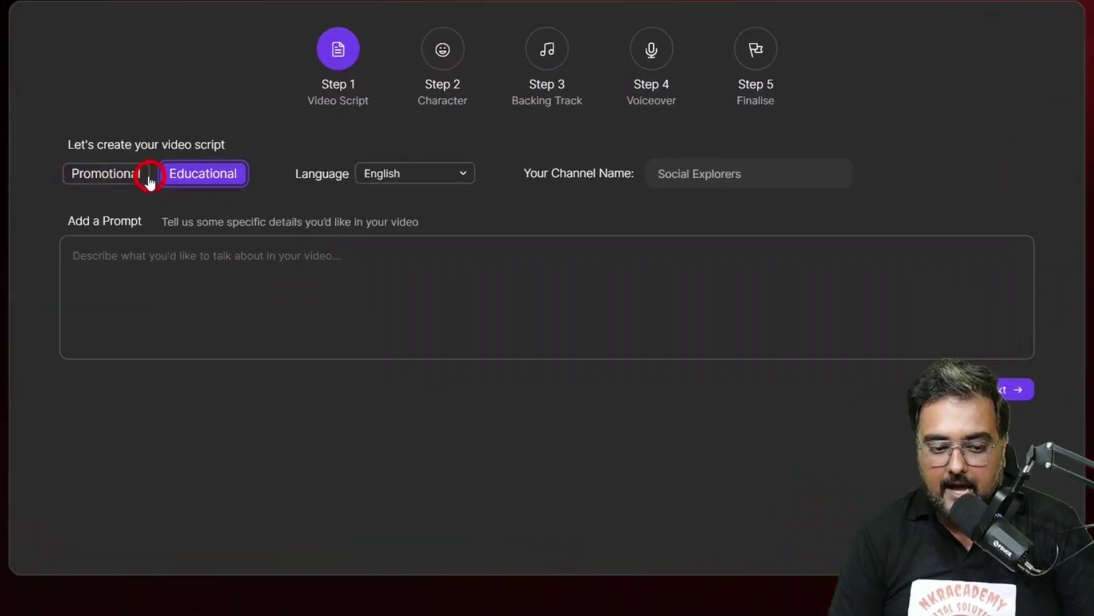
{"action": "left_click", "coordinate": [117, 174]}
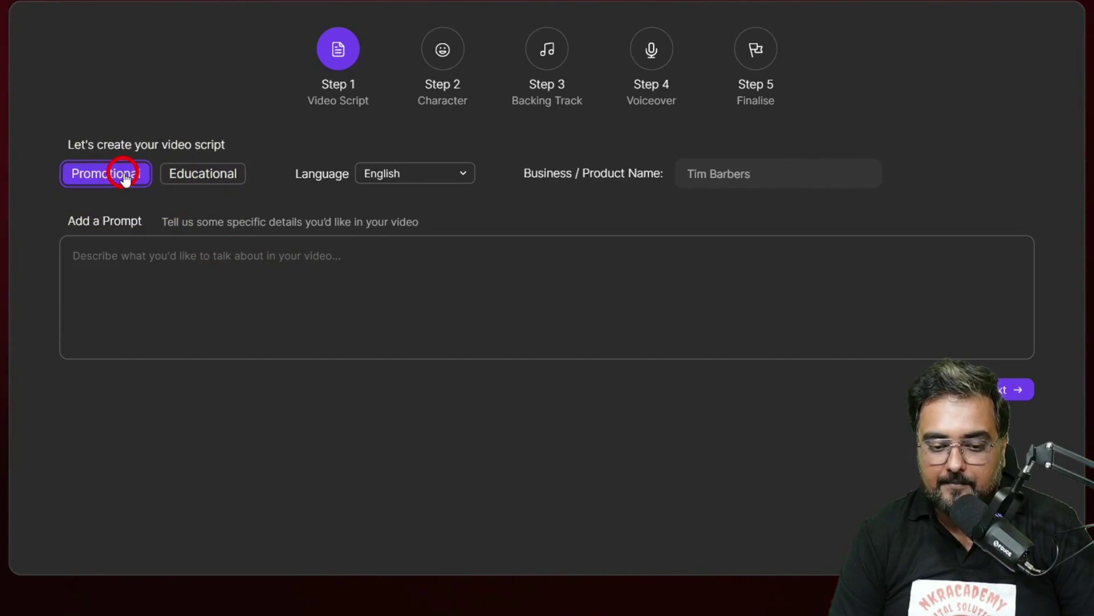
{"action": "left_click", "coordinate": [460, 175]}
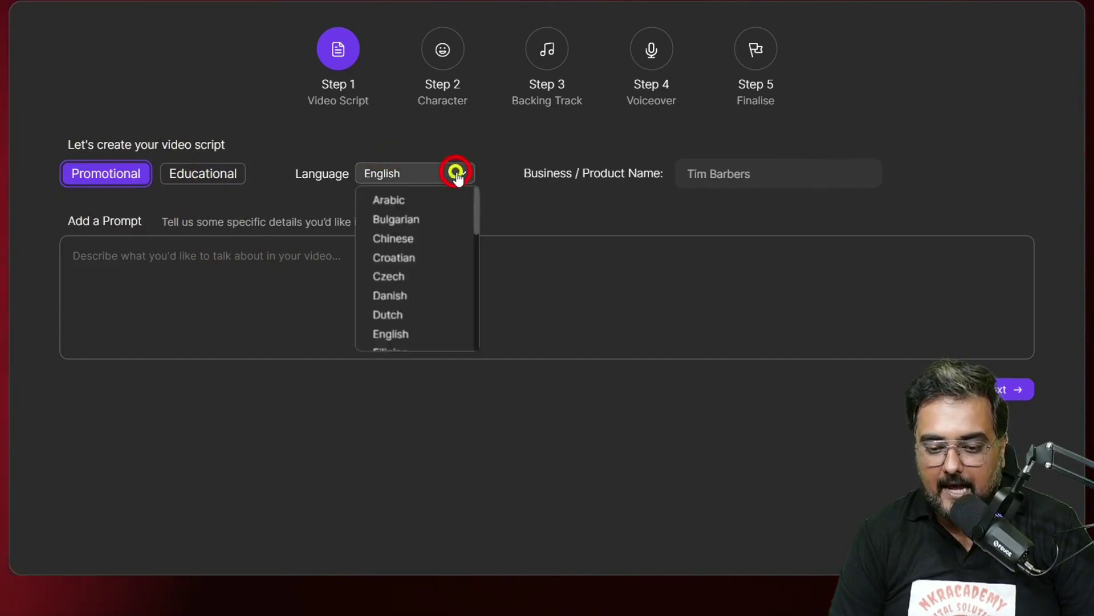
{"action": "left_click", "coordinate": [713, 178]}
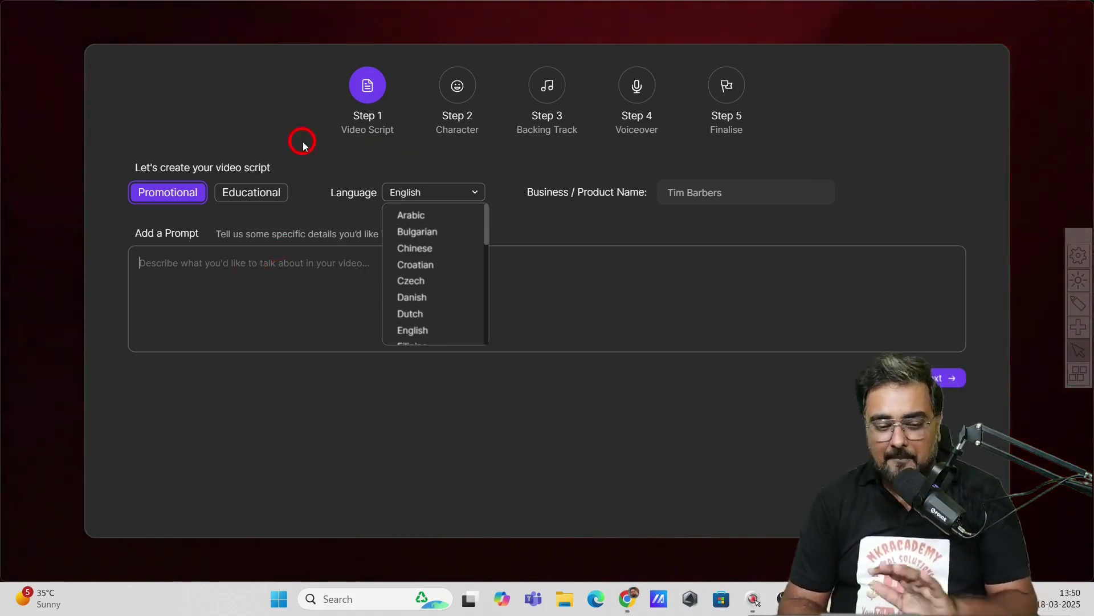
{"action": "left_click", "coordinate": [244, 260]}
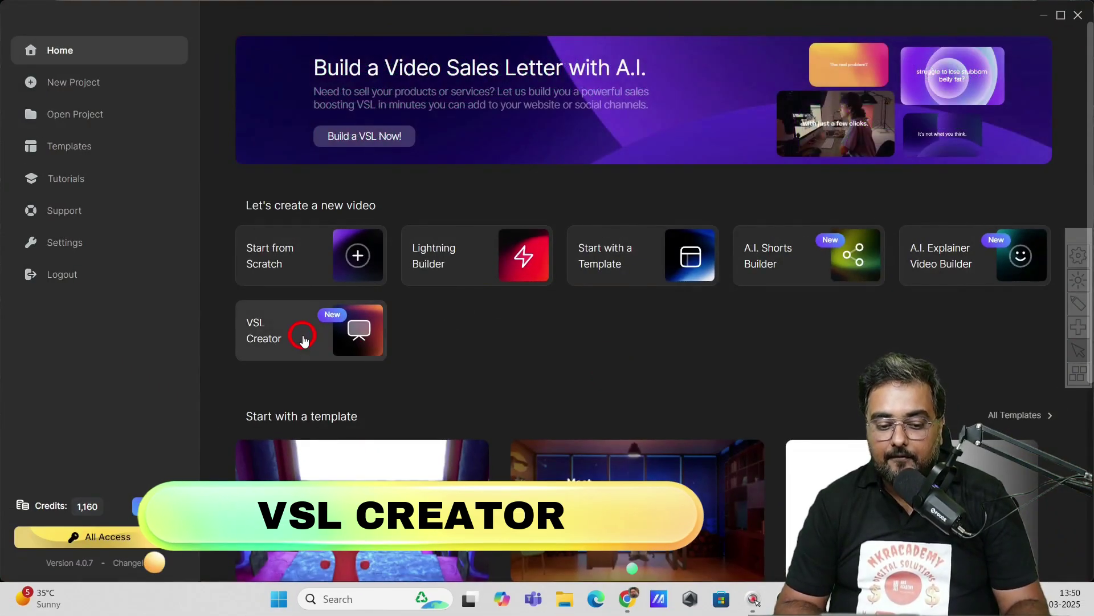
Open the VSL Creator with 16:9 Landscape and English, and examine script questions 1-3 and 4-7
{"action": "left_click", "coordinate": [302, 339]}
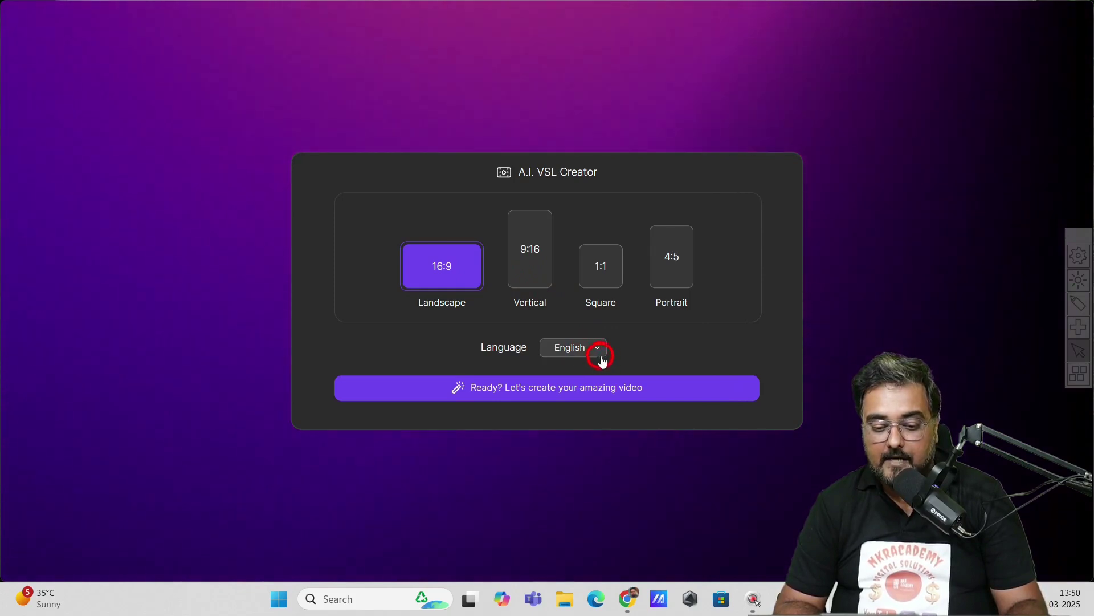
{"action": "left_click", "coordinate": [560, 387]}
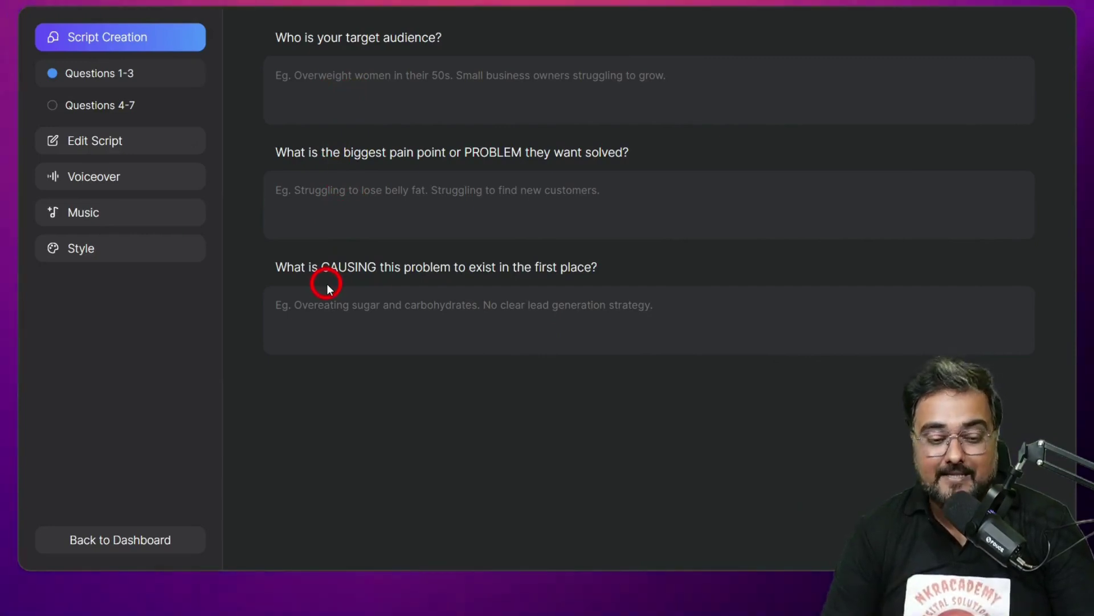
{"action": "left_click", "coordinate": [69, 107]}
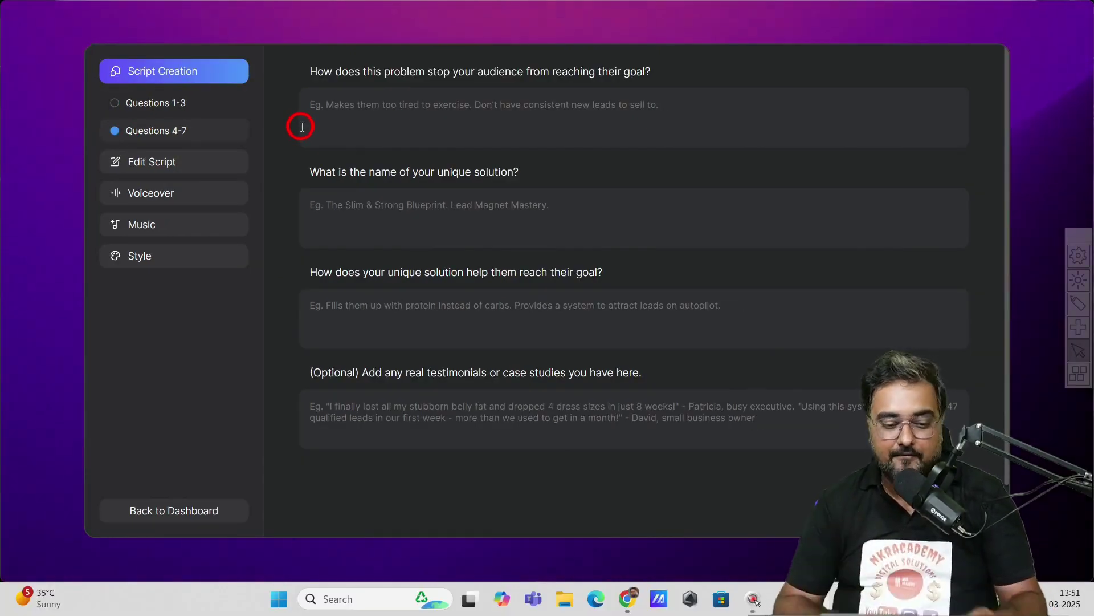
{"action": "left_click", "coordinate": [186, 165]}
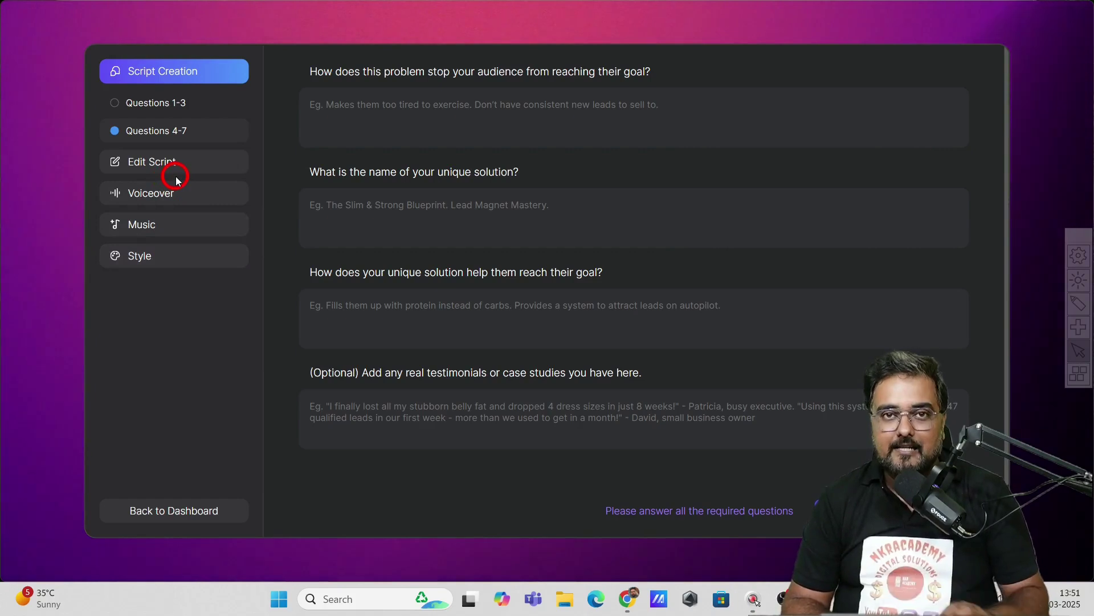
Pause the sample character video in Media Player and switch back to the CreateStudio home screen
{"action": "key", "text": "Escape"}
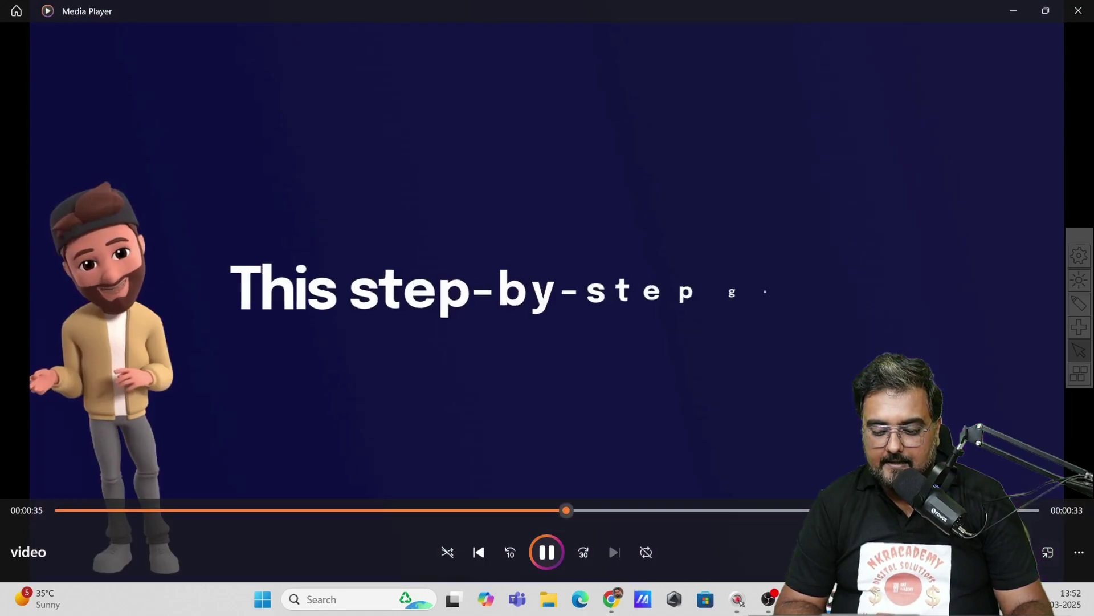
{"action": "left_click", "coordinate": [144, 384]}
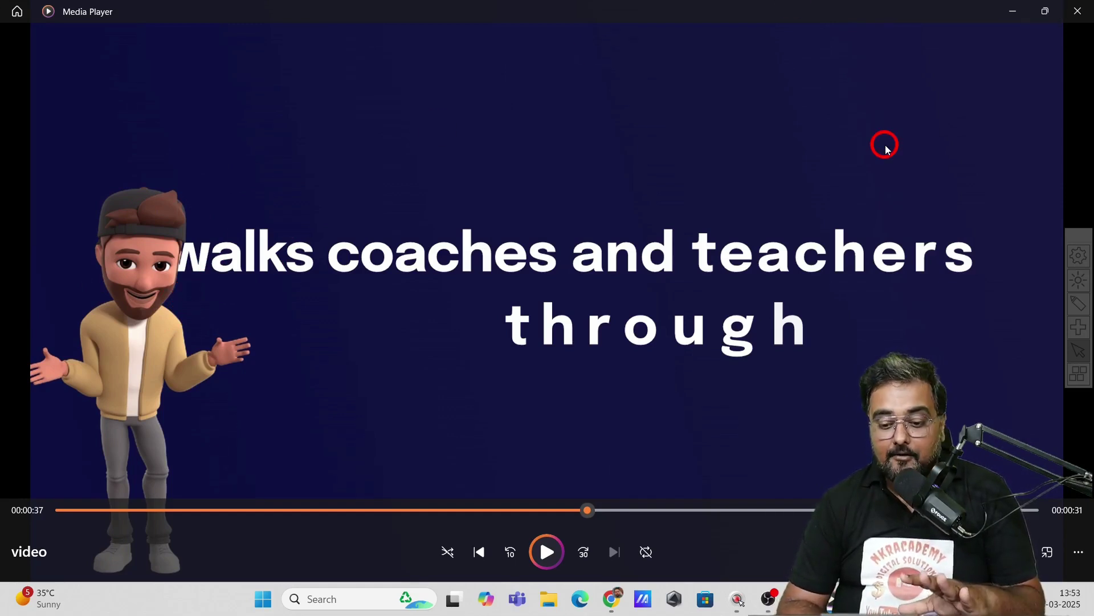
{"action": "left_click", "coordinate": [739, 600]}
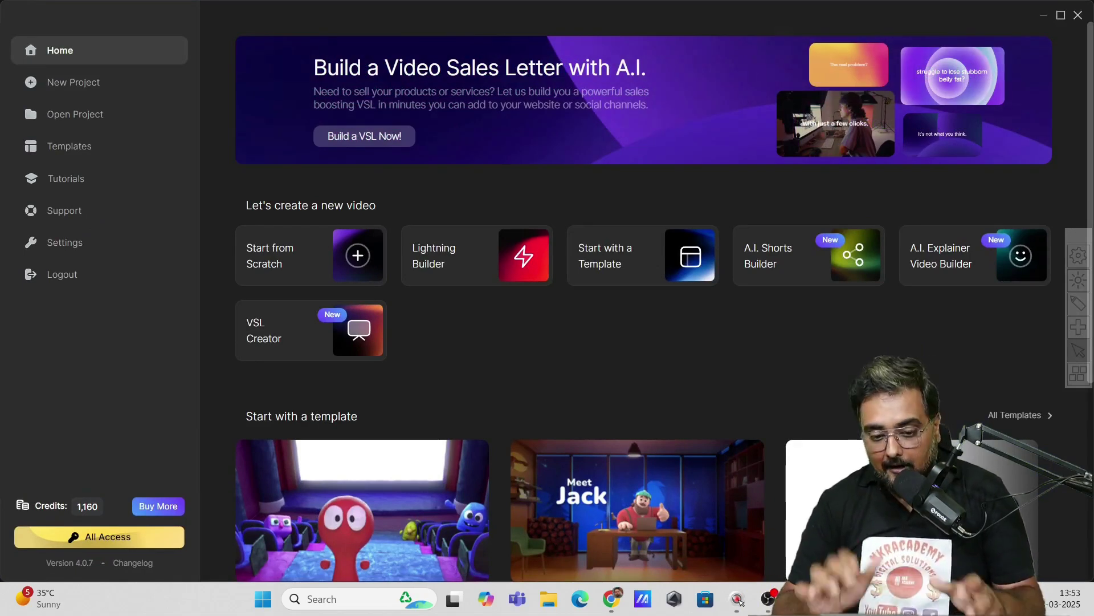
Start a Lightning Builder video in the Standard 16:9 ratio with the Jack style
{"action": "left_click", "coordinate": [446, 255]}
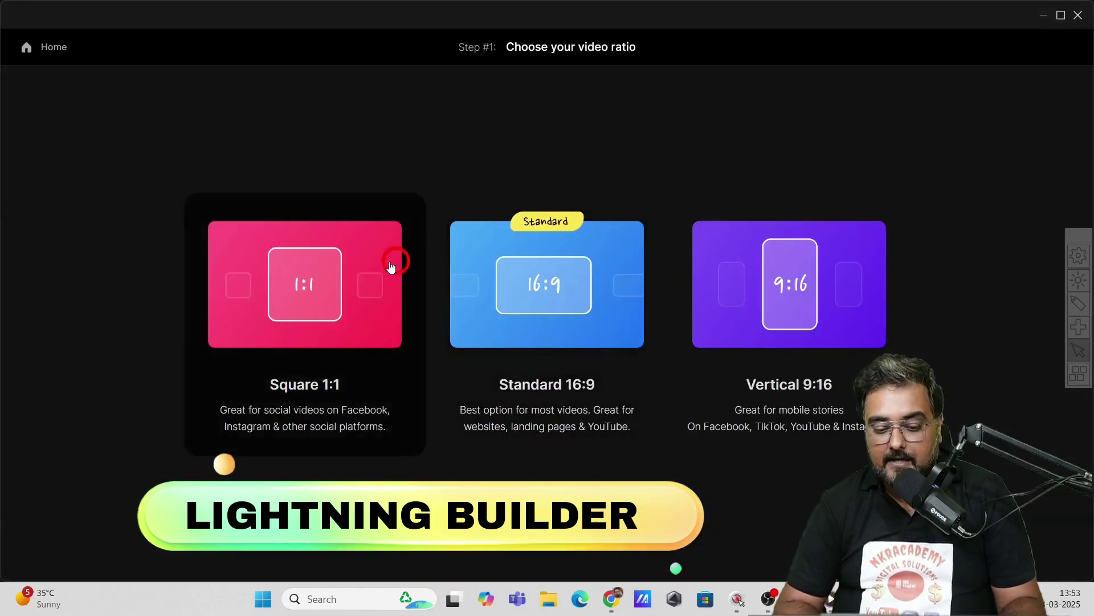
{"action": "left_click", "coordinate": [547, 302]}
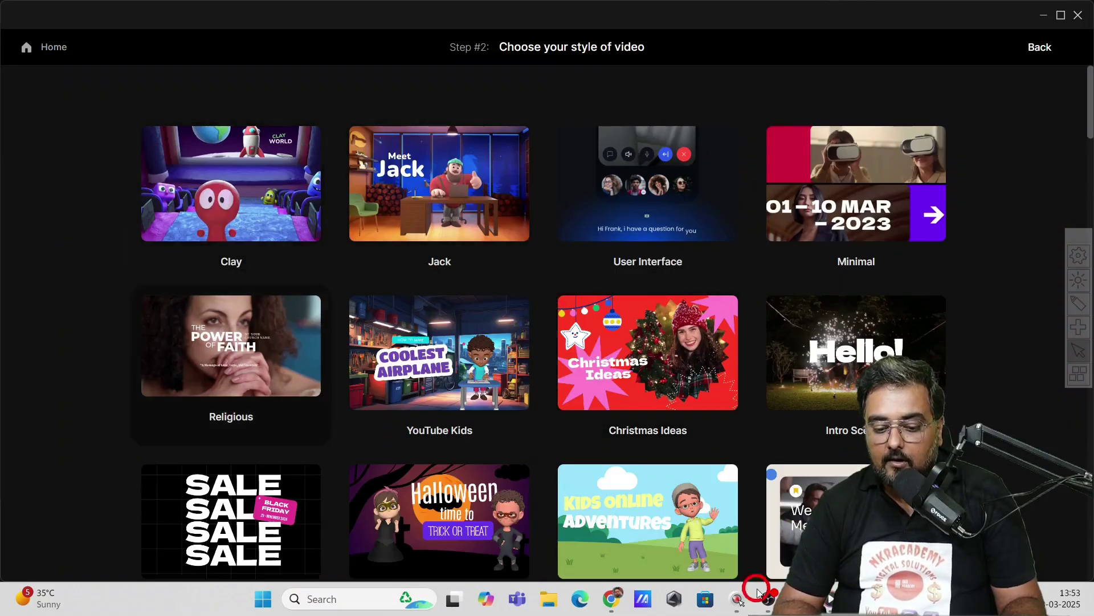
{"action": "left_click", "coordinate": [427, 192]}
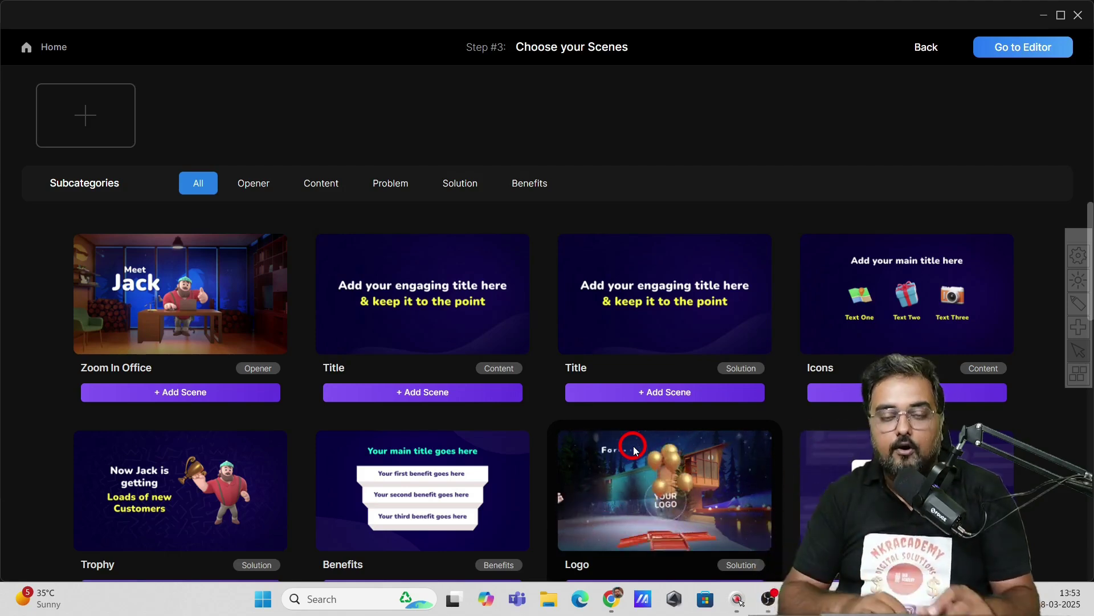
Add the Office opener scene and the On Computer content scene to the video
{"action": "left_click", "coordinate": [257, 186]}
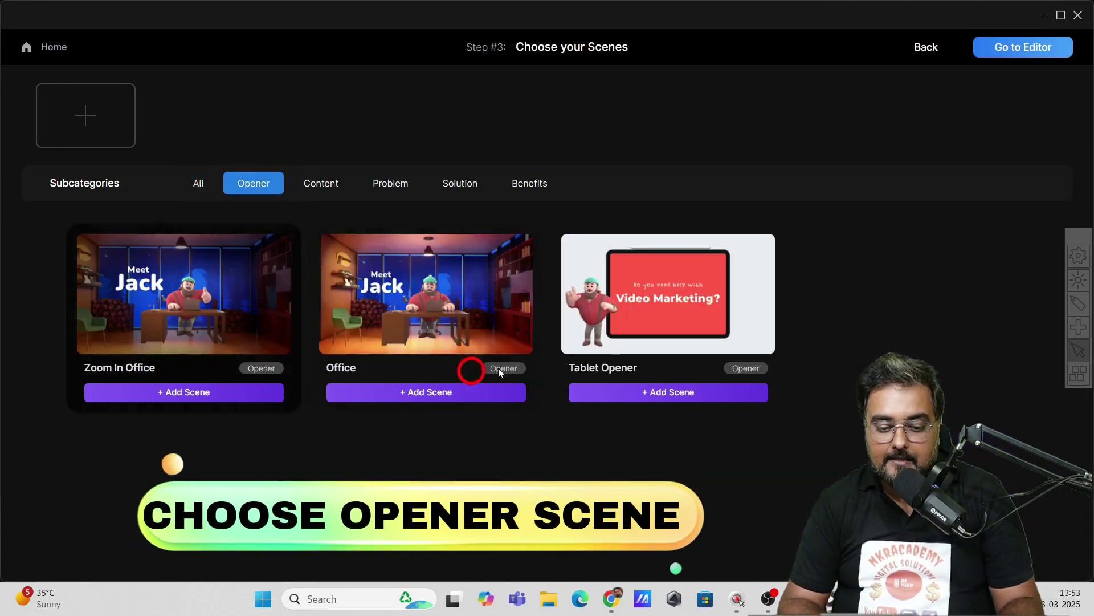
{"action": "left_click", "coordinate": [452, 393]}
{"action": "left_click", "coordinate": [325, 184]}
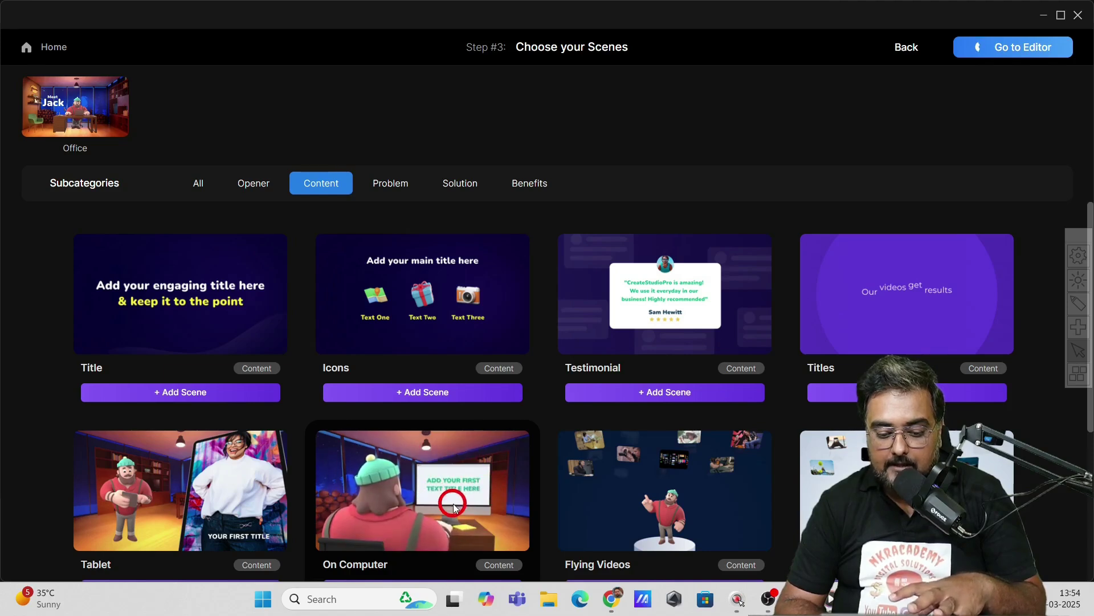
{"action": "scroll", "coordinate": [1053, 357], "scroll_direction": "down", "scroll_amount": 1}
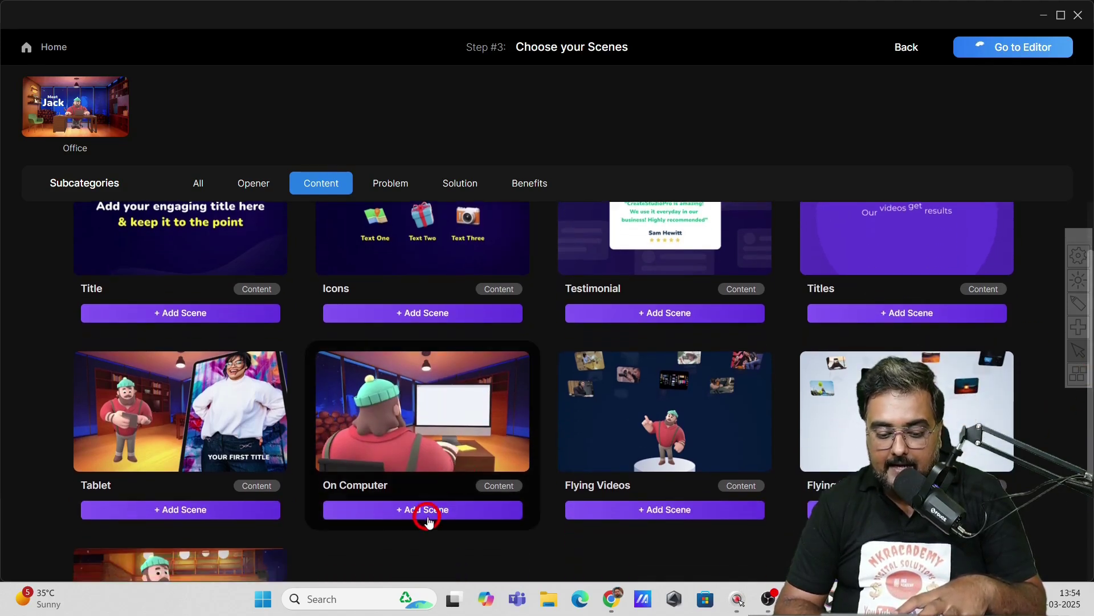
{"action": "left_click", "coordinate": [435, 511]}
Add the Title problem scene and the Trophy solution scene to the video
{"action": "left_click", "coordinate": [386, 184]}
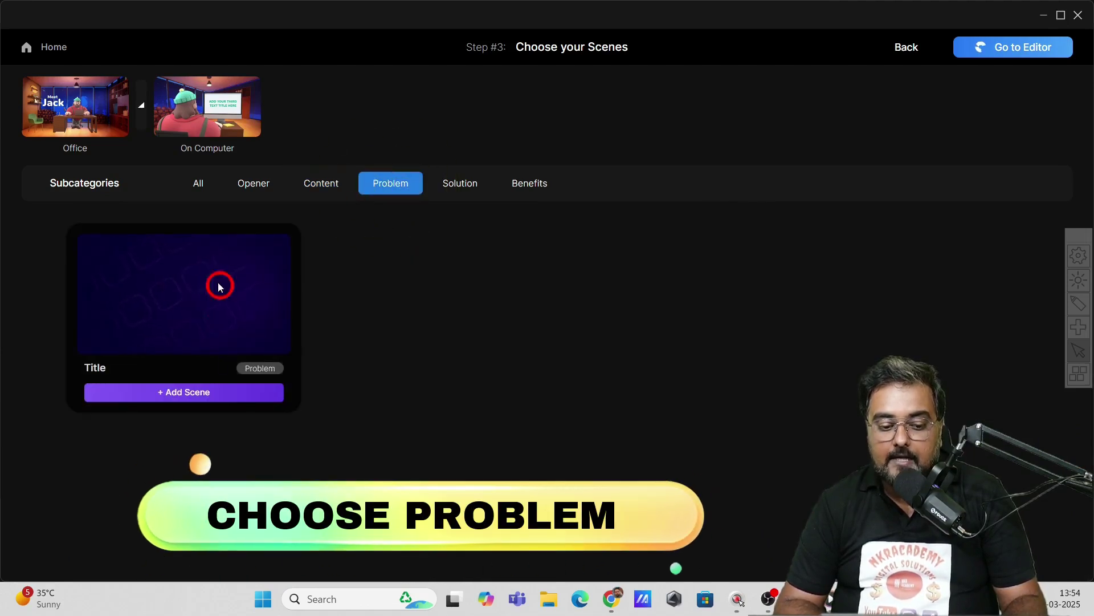
{"action": "left_click", "coordinate": [180, 396]}
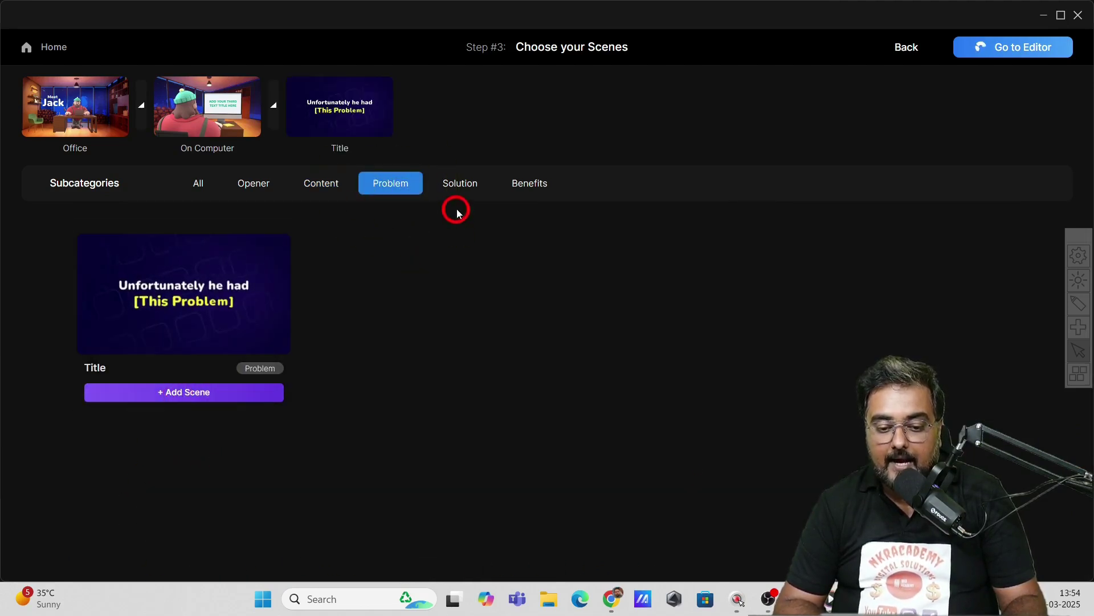
{"action": "left_click", "coordinate": [455, 188]}
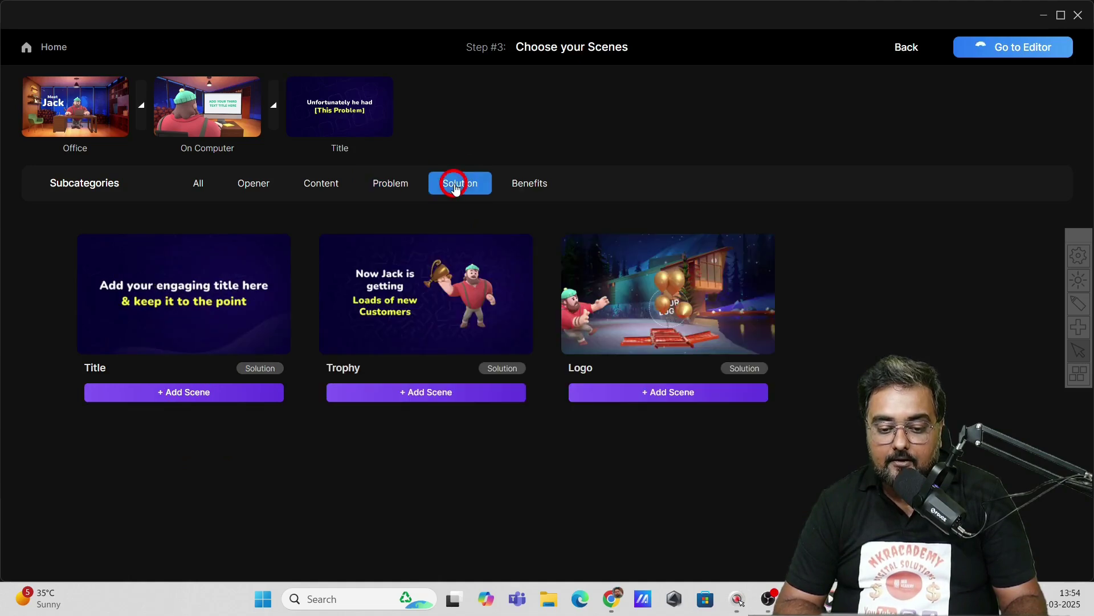
{"action": "left_click", "coordinate": [435, 397]}
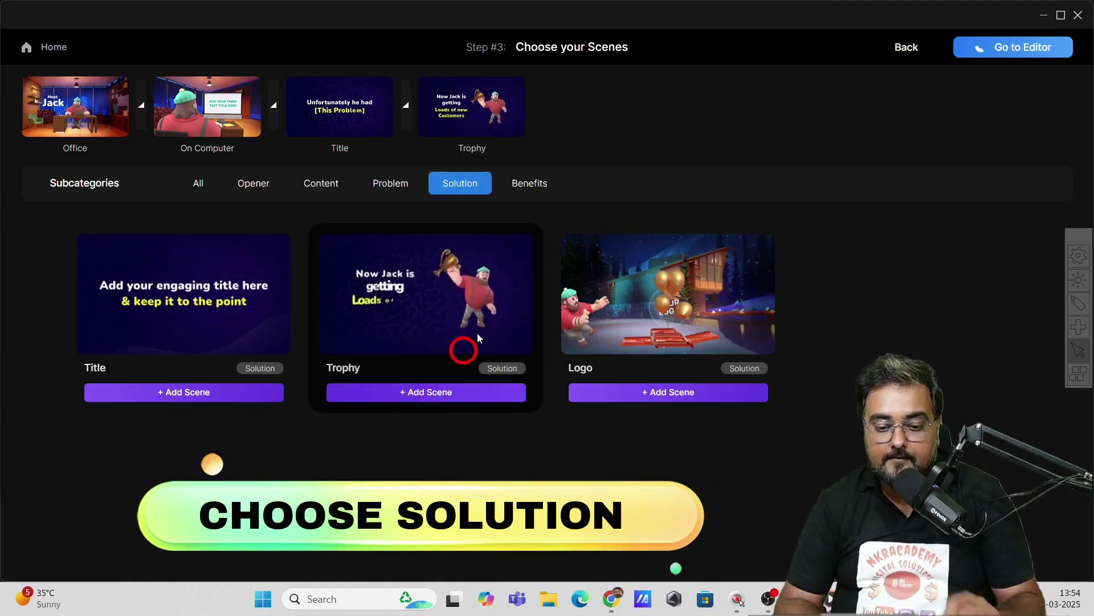
Add the Benefit Boxes scene and proceed to the editor, choosing Corporate as the music style
{"action": "left_click", "coordinate": [532, 188]}
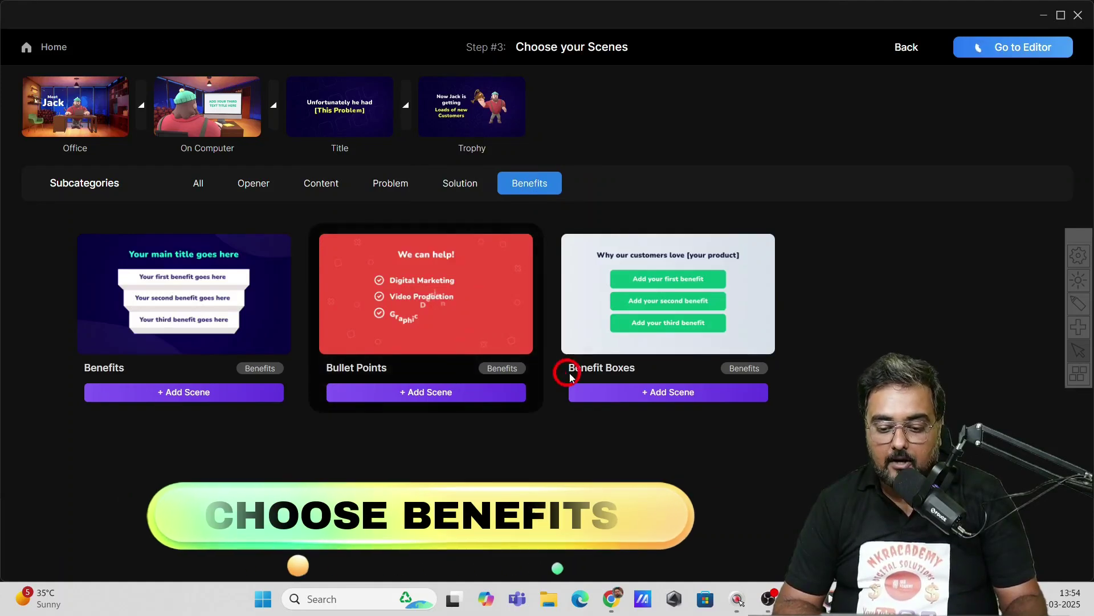
{"action": "left_click", "coordinate": [590, 391]}
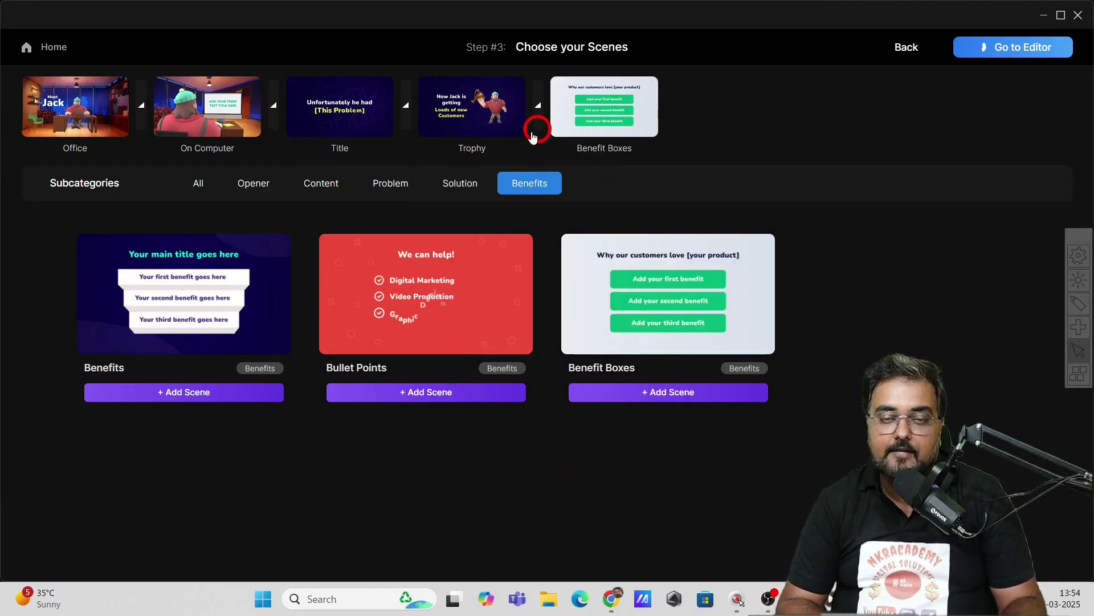
{"action": "left_click", "coordinate": [1000, 47]}
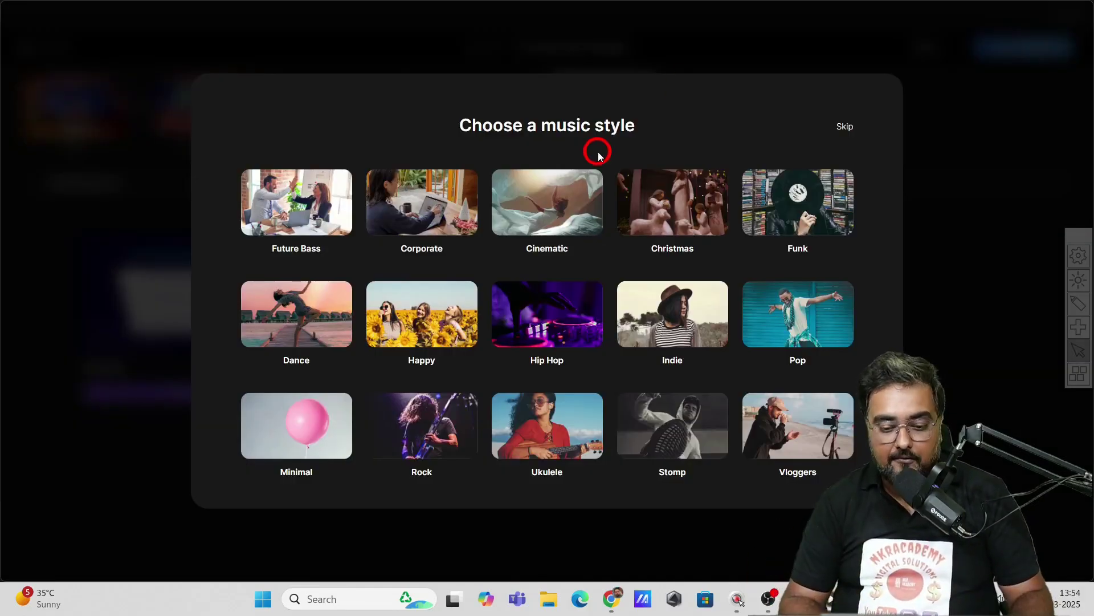
{"action": "left_click", "coordinate": [406, 214]}
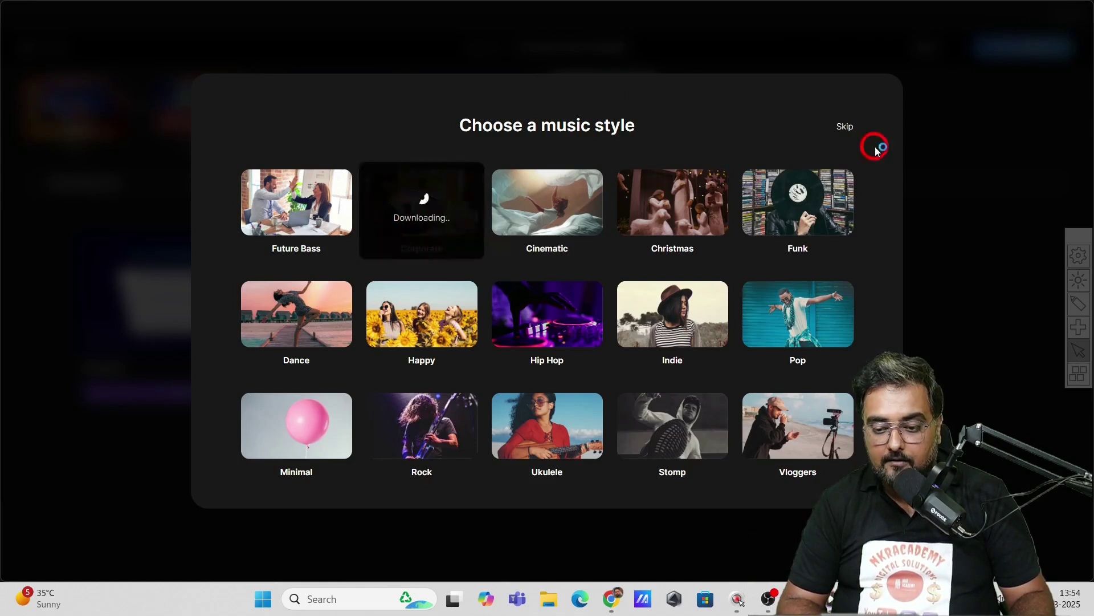